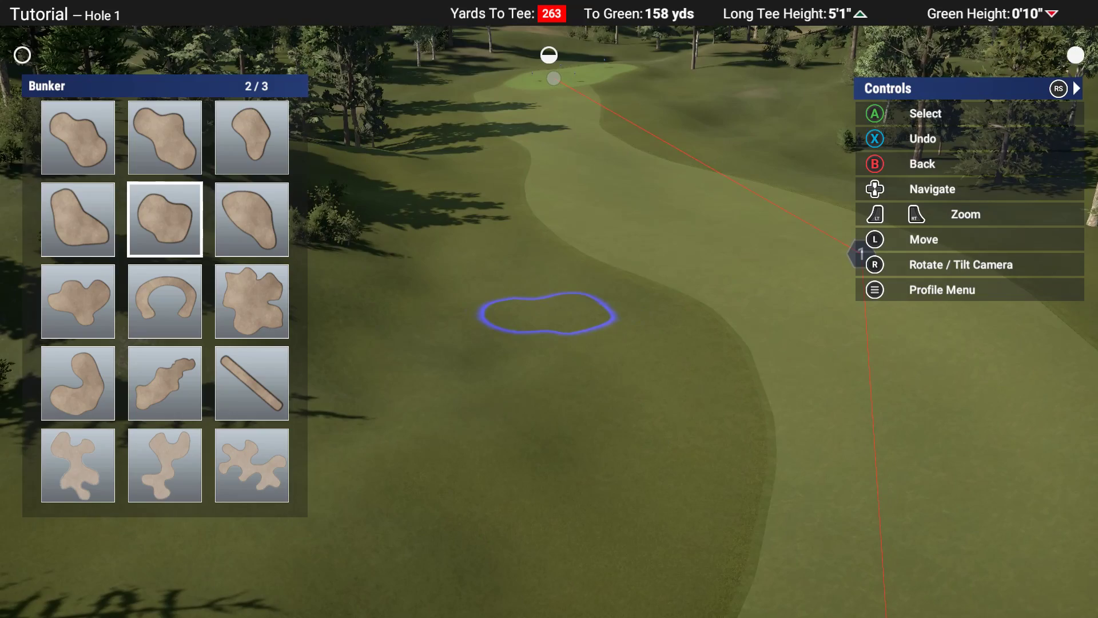
Step: Leave the bunker brush shapes and start the bunker Spline tool with the Narrow path width
key(Escape)
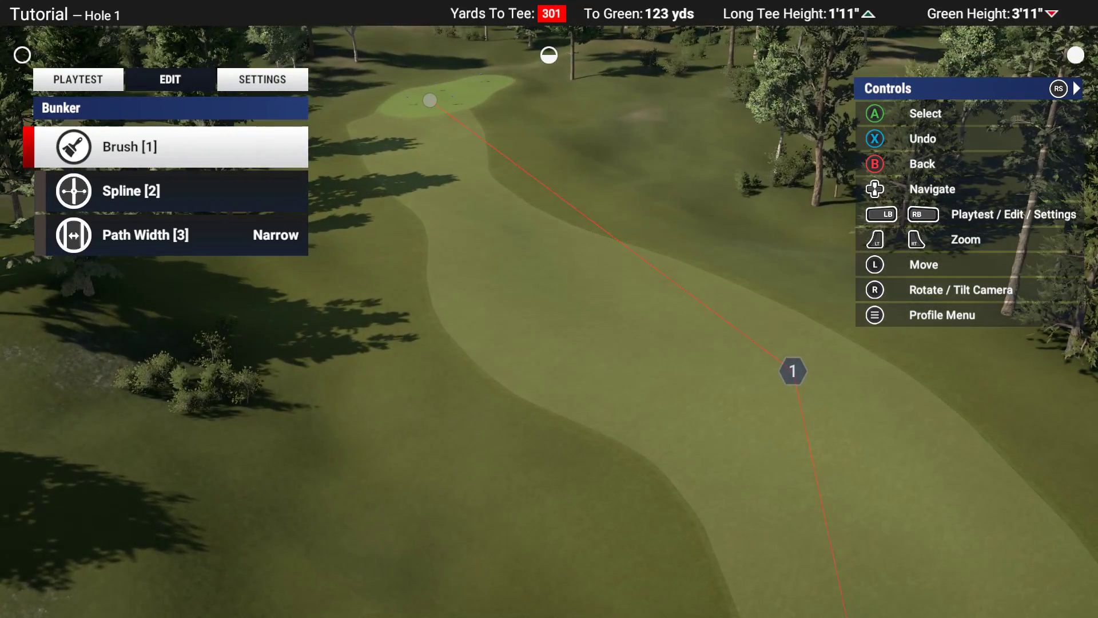
key(2)
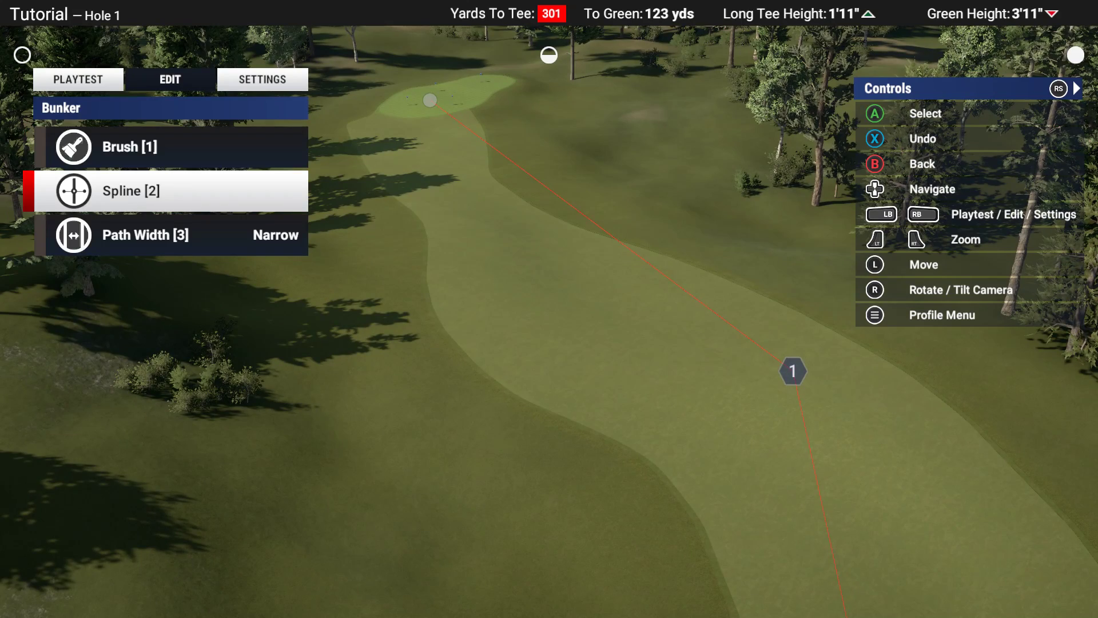
key(Escape)
key(Down)
key(Down)
key(Up)
key(Down)
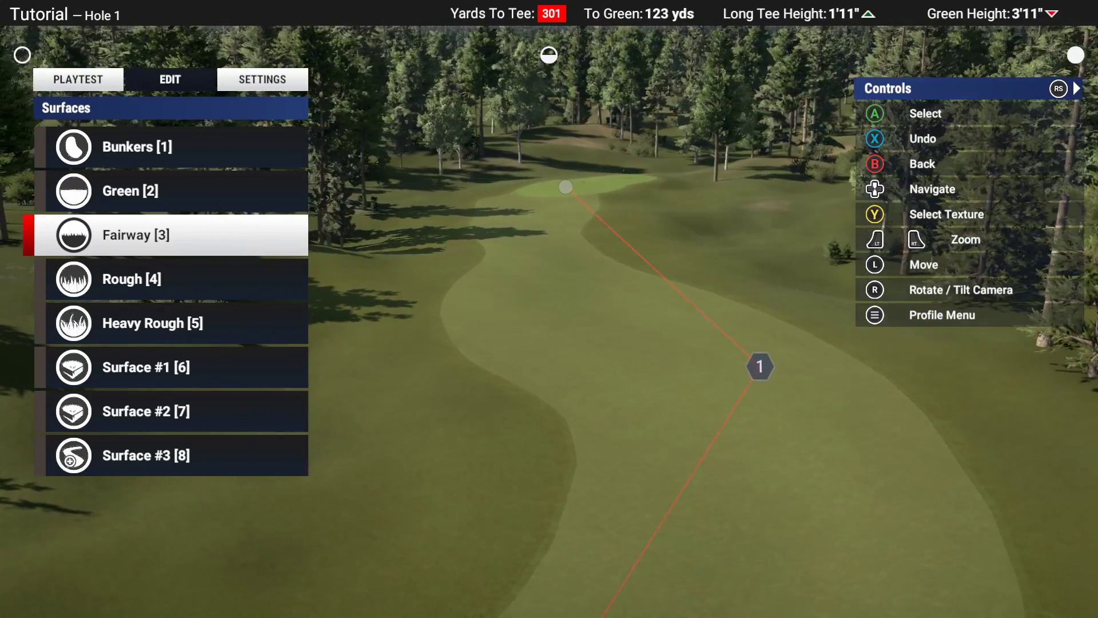
key(Up)
key(Up)
key(Return)
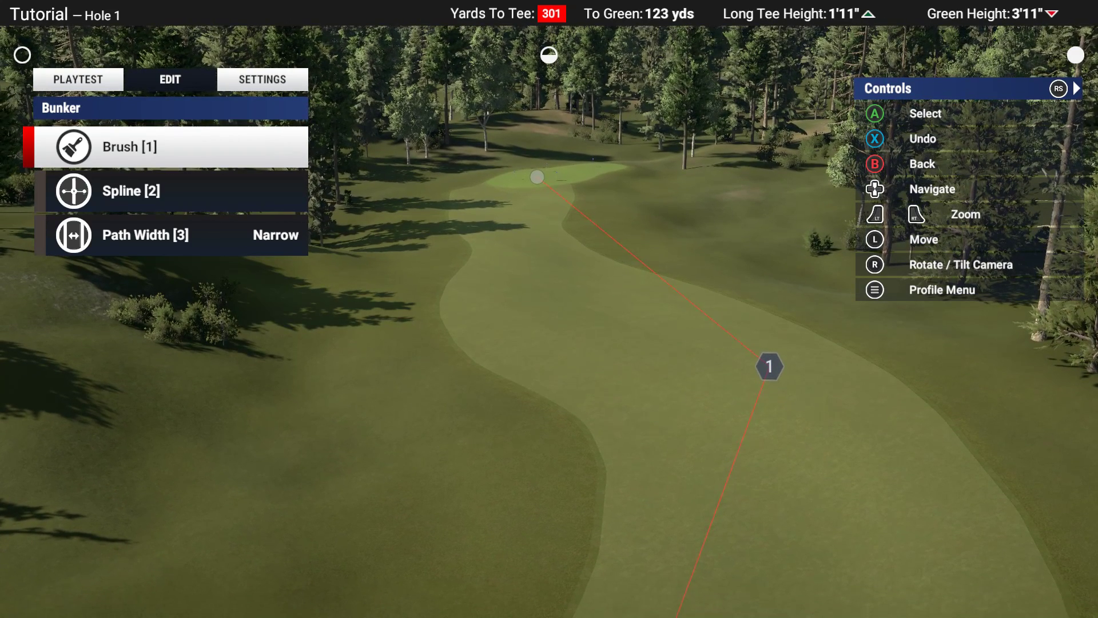
key(Down)
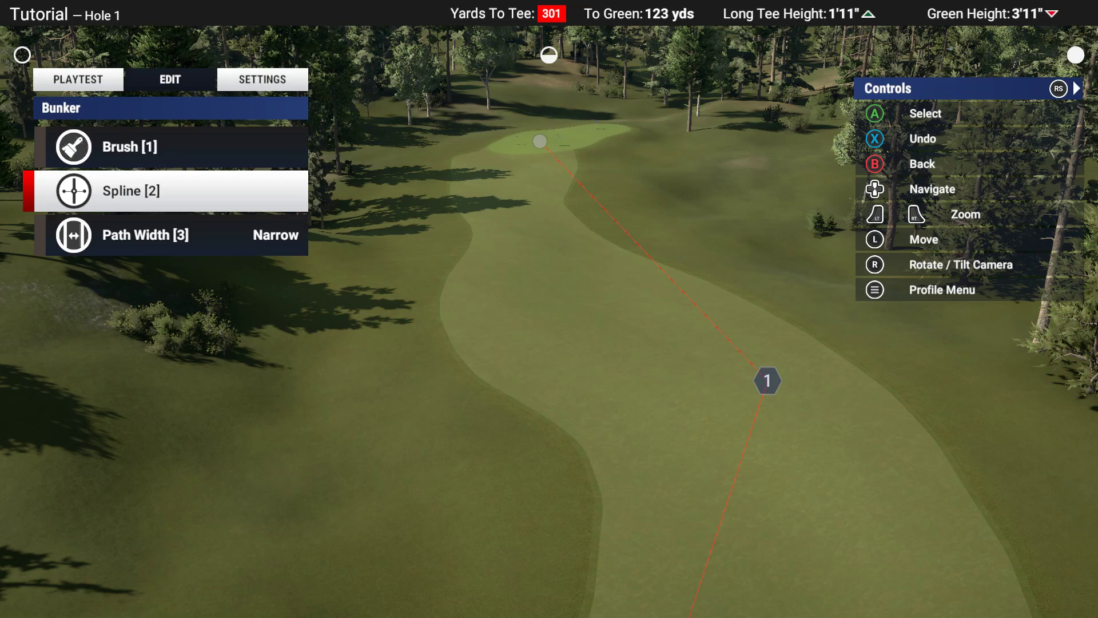
key(Return)
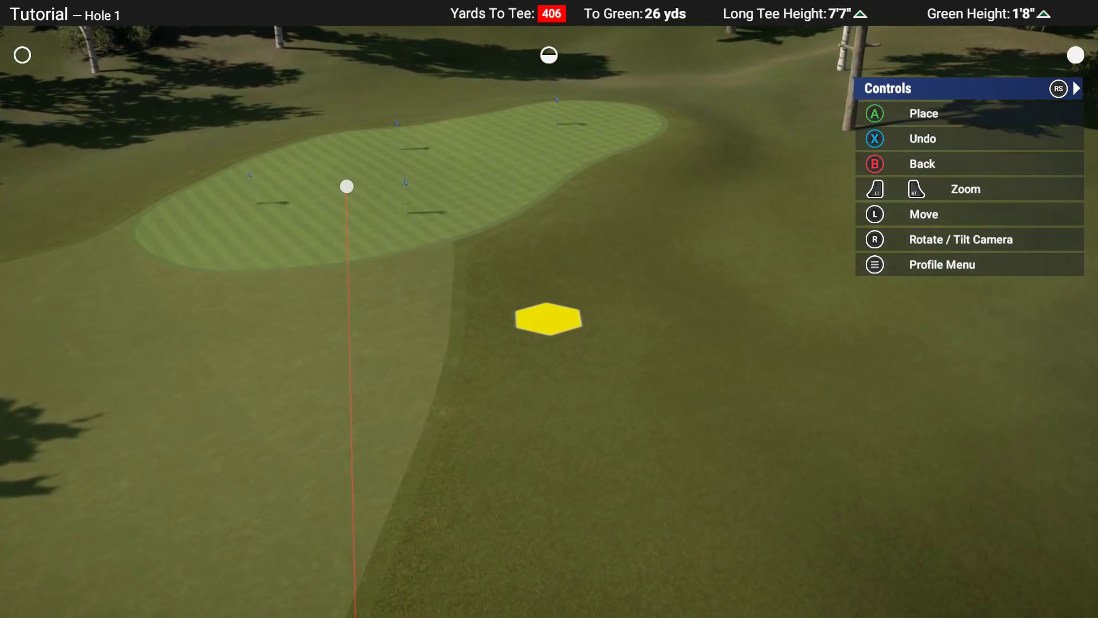
Step: Lay out a roughly circular ring of bunker spline points in the rough beside the green
key(Return)
key(Return)
key(Return)
key(Return)
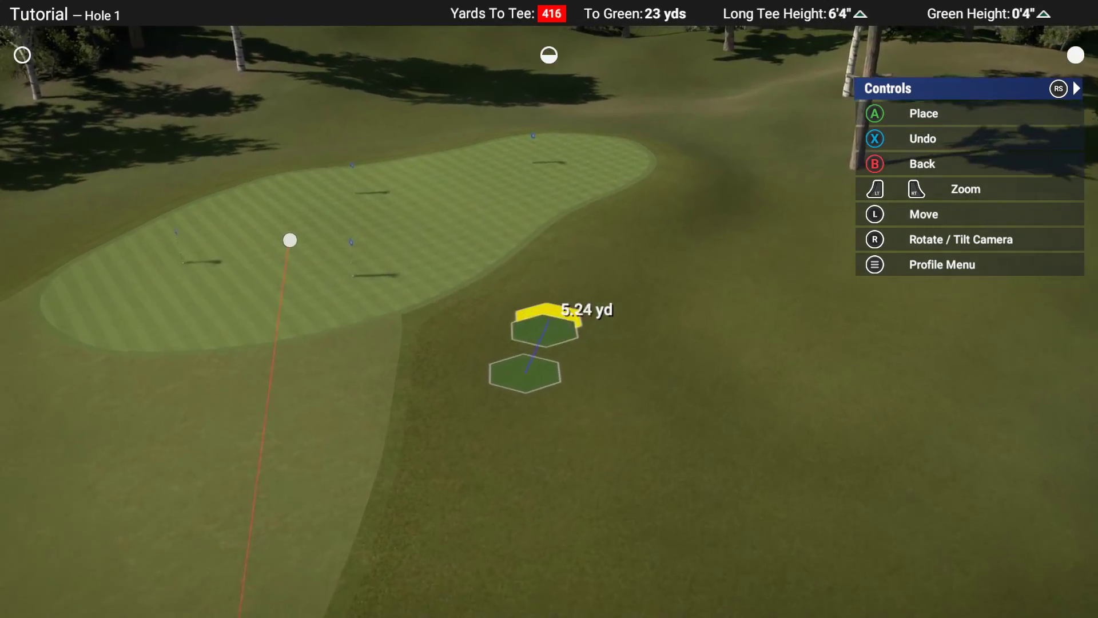
key(Return)
key(Return)
key(Return)
key(Return)
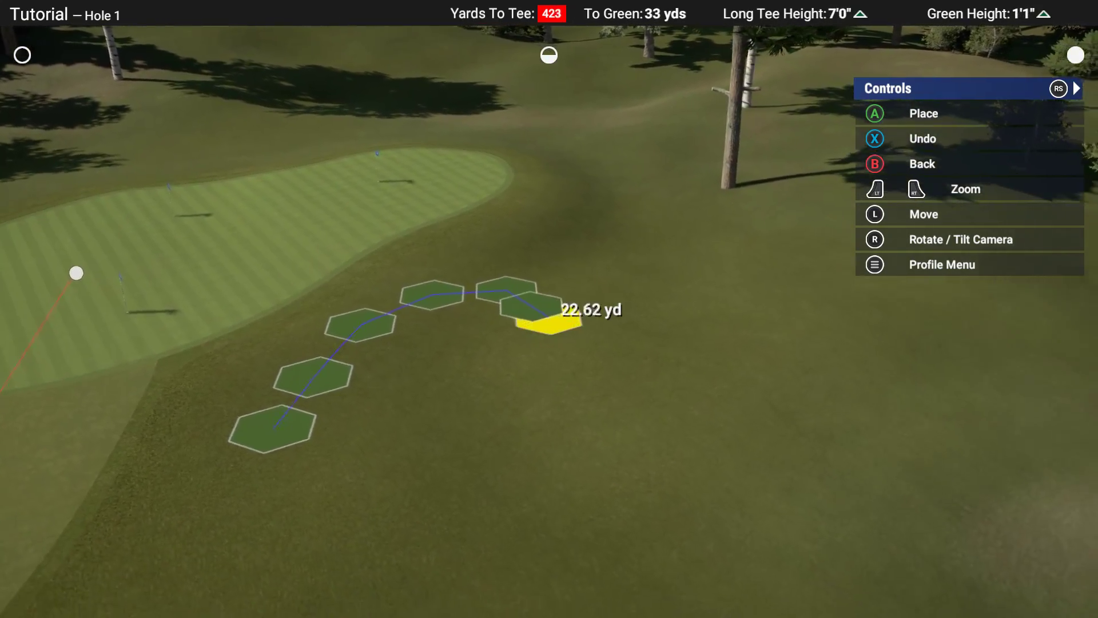
key(Return)
key(Return)
key(Return)
key(Return)
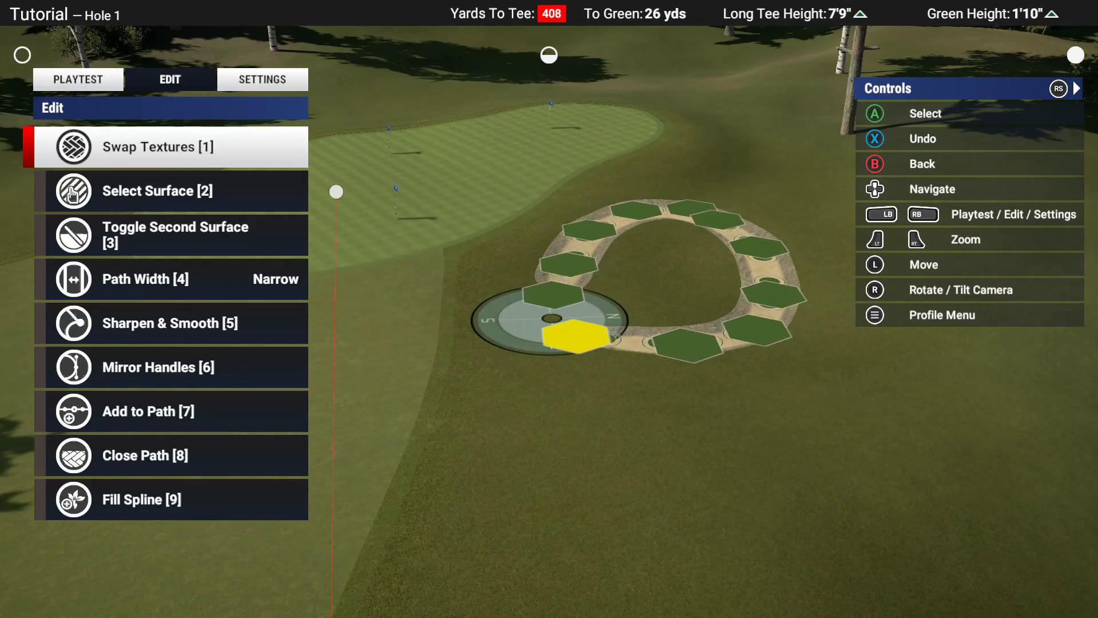
Step: Close the ring-shaped bunker path beside the green and fill its spline with sand
key(Down)
key(Up)
key(Up)
key(Up)
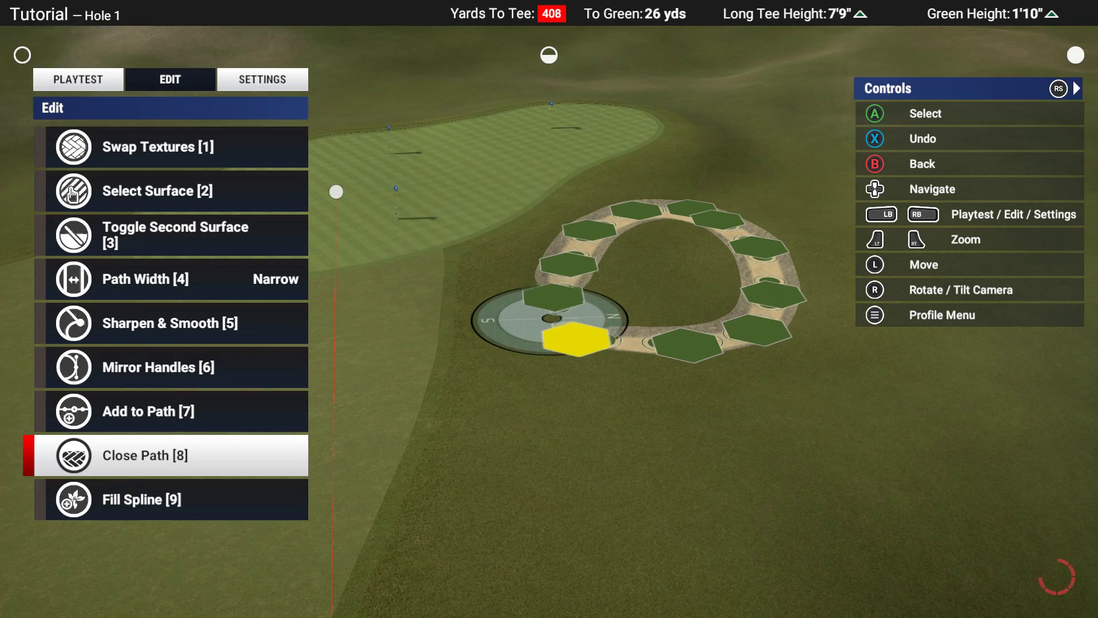
key(Down)
key(Return)
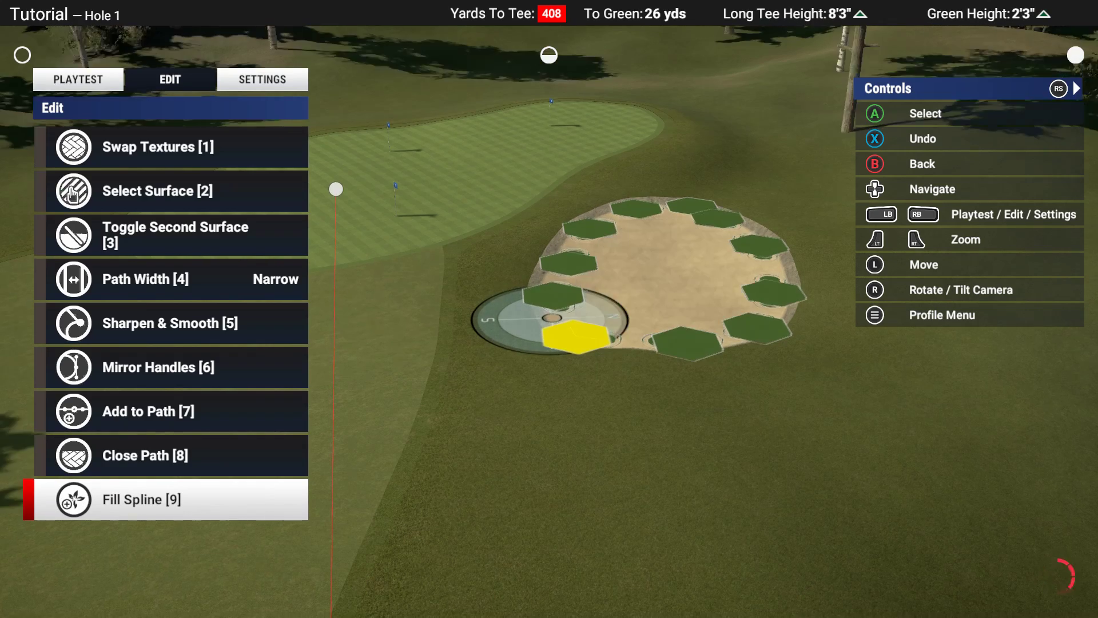
key(Escape)
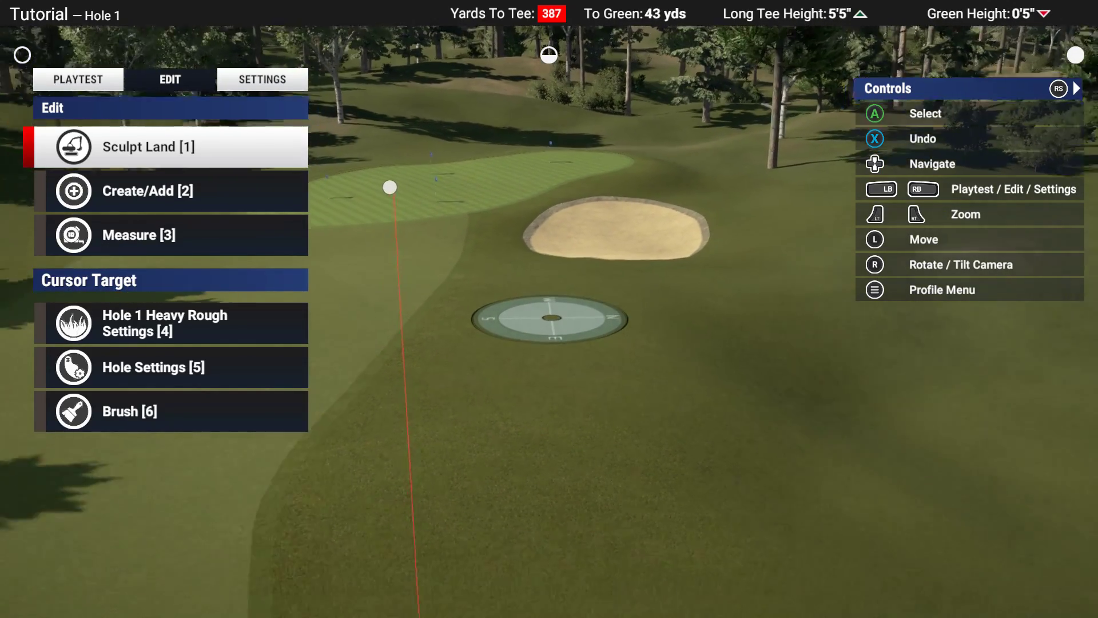
Step: Select a spline point of the filled bunker beside the green and delete the entire path
key(w)
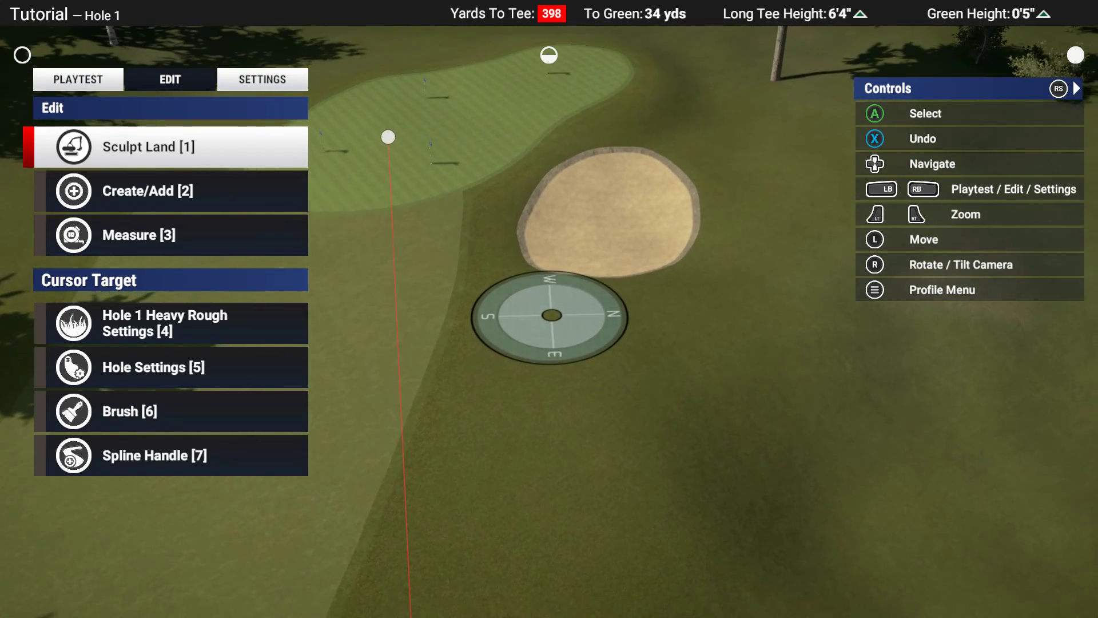
key(Up)
key(w)
scroll(549, 316, up, 3)
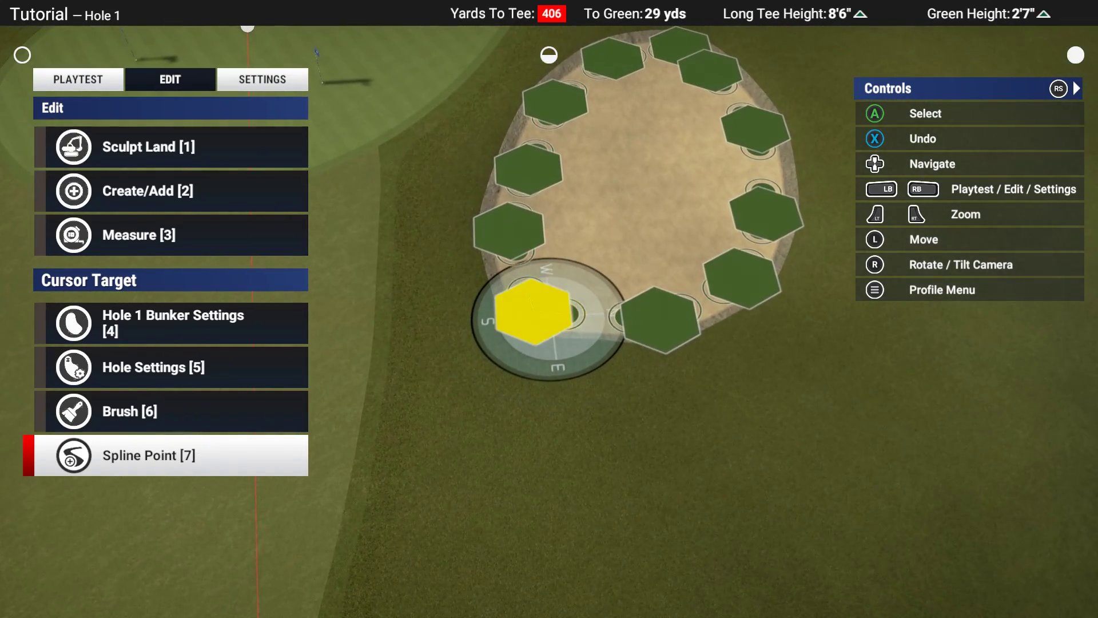
key(Return)
key(Down)
key(Down)
key(Return)
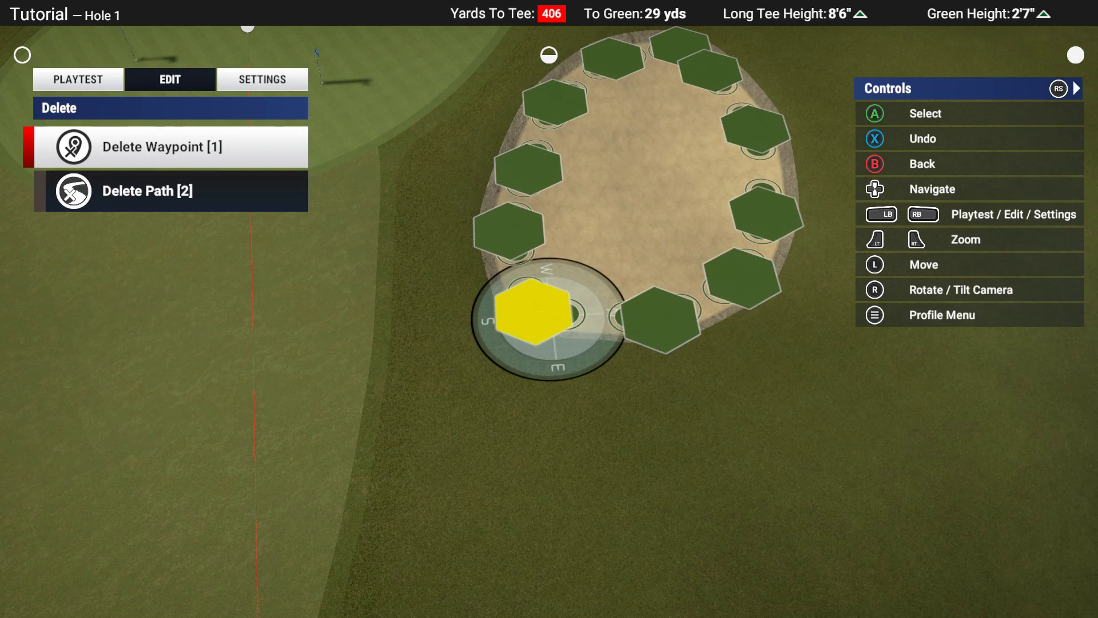
key(Down)
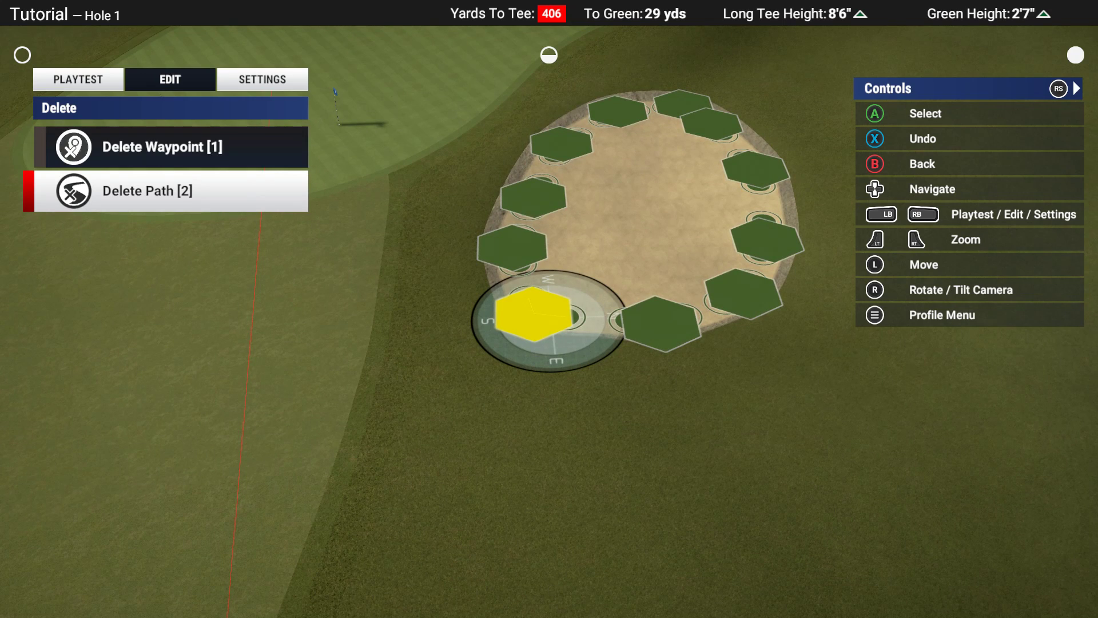
key(Return)
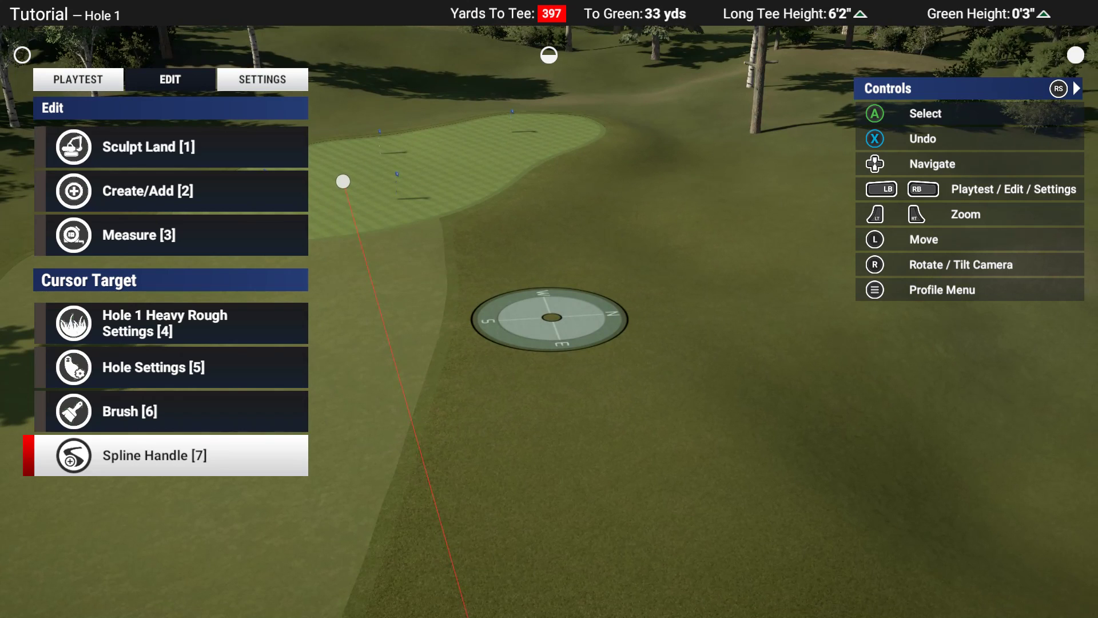
Step: Start creating a bunker surface with the Brush tool and open its preset shapes
key(Down)
key(Up)
key(Return)
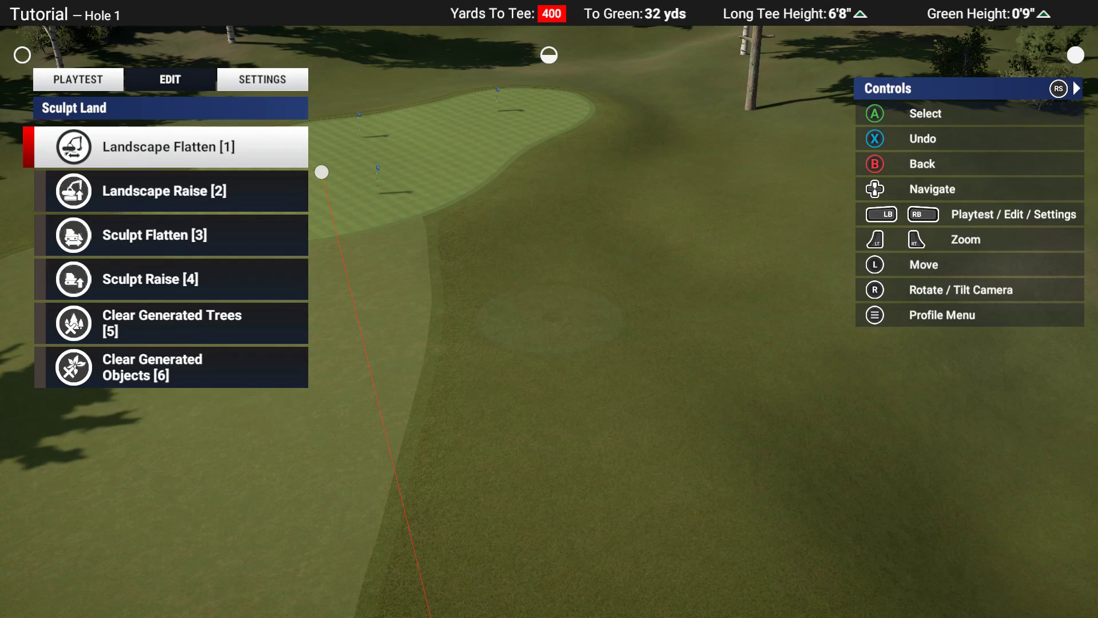
key(Escape)
key(2)
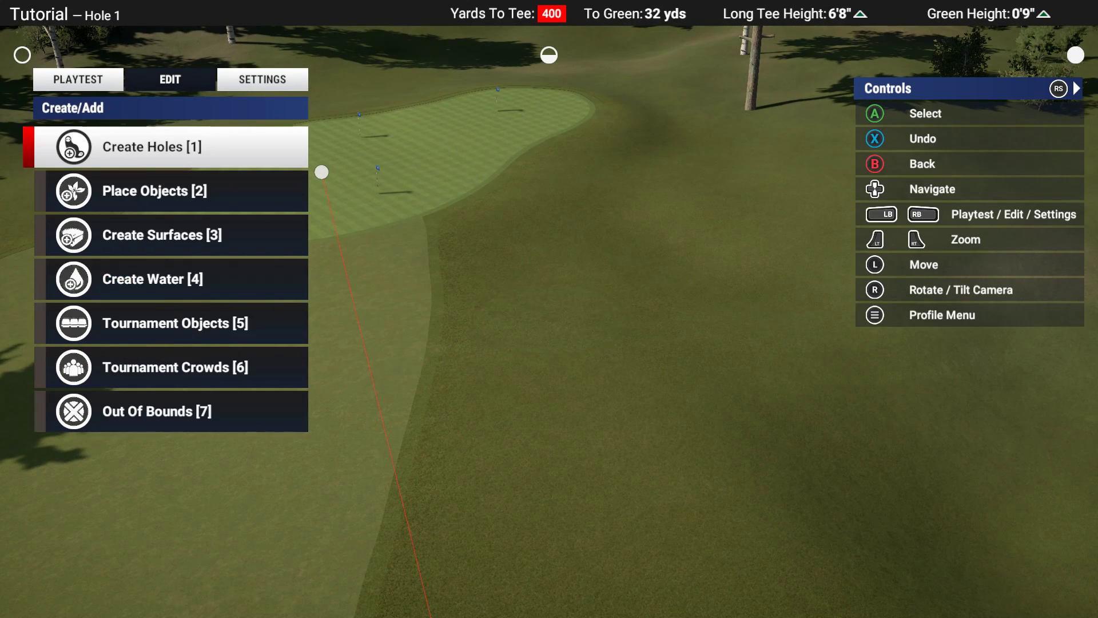
key(Down)
key(Down)
key(Return)
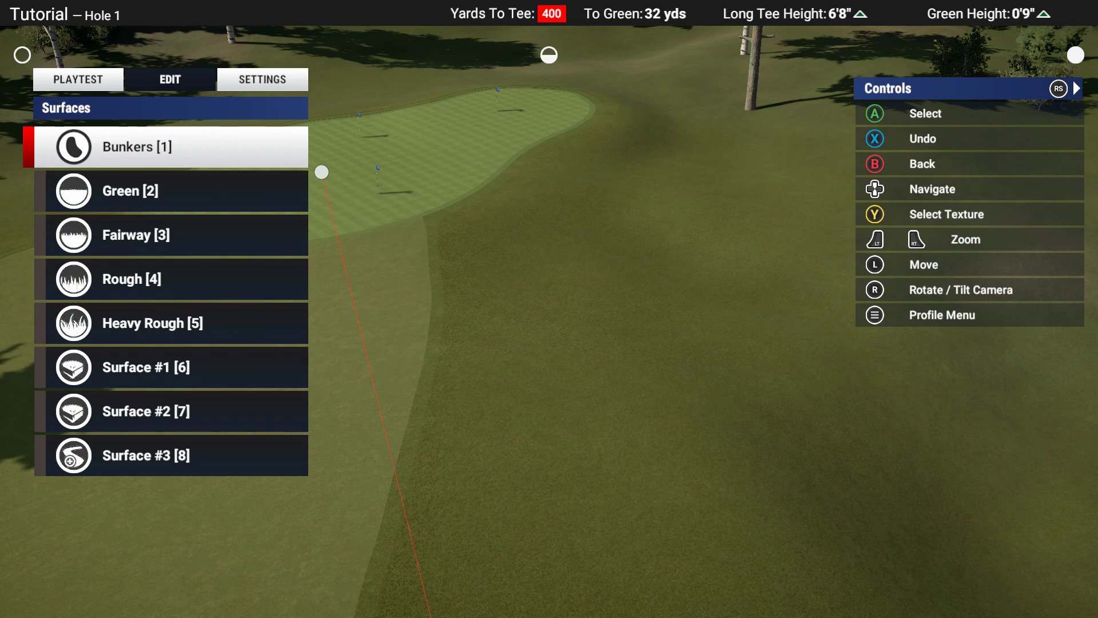
key(Return)
key(Return)
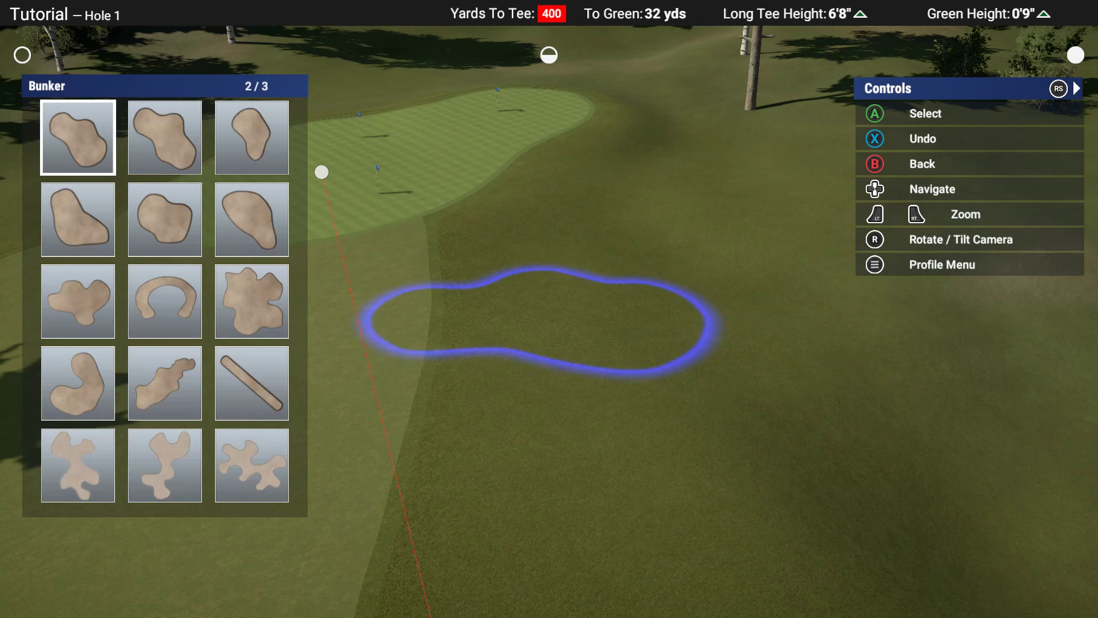
Step: Preview the simpler preset bunker shapes on page 1, including the circle, the rectangle and the kidney outlines
key(Left)
key(Left)
key(Left)
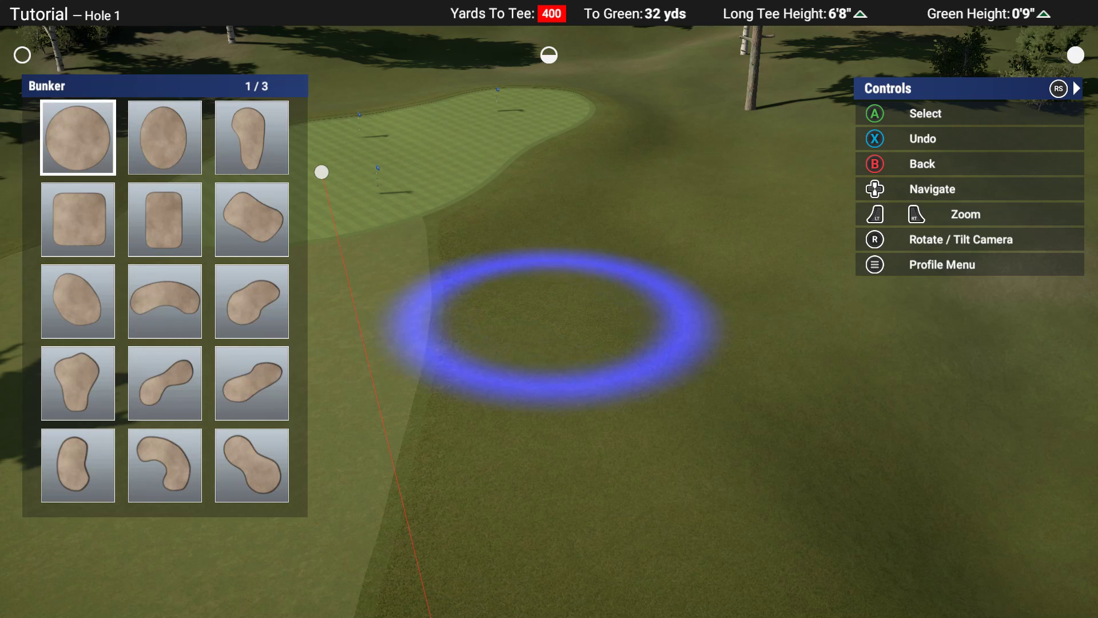
key(Right)
key(Right)
key(Down)
key(Left)
key(Left)
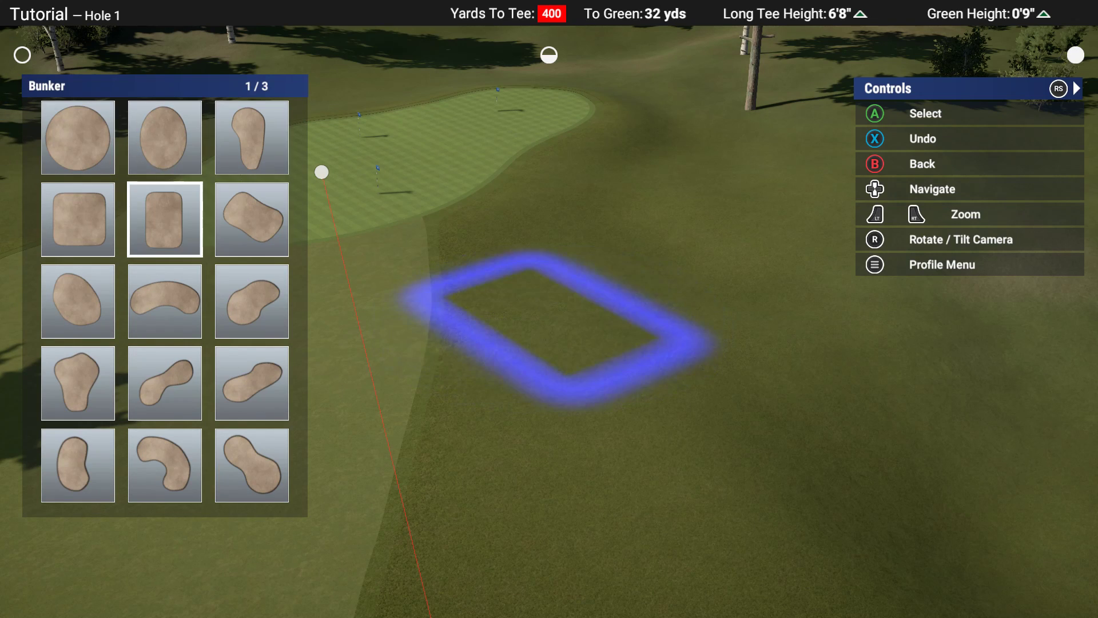
key(Down)
key(Right)
key(Right)
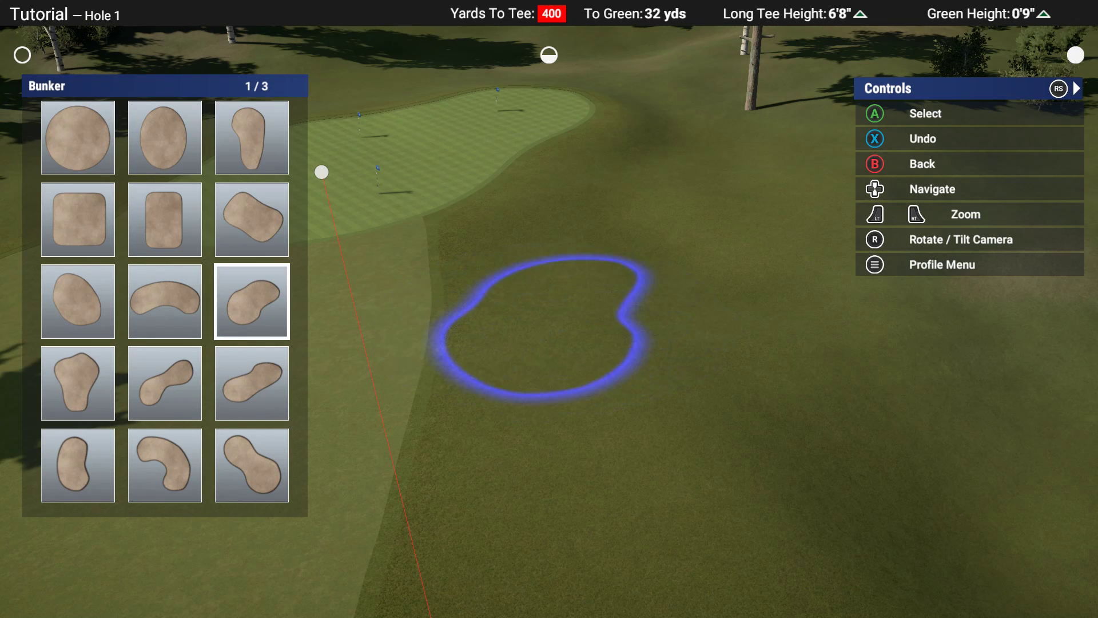
key(Down)
key(Left)
key(Left)
key(Down)
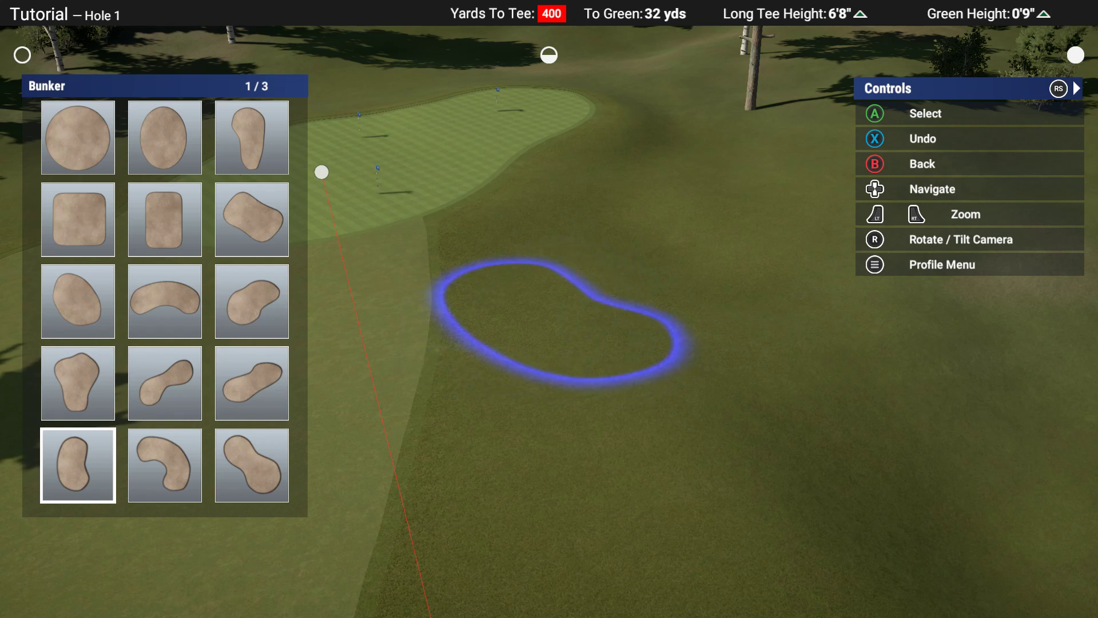
key(Right)
key(Right)
Step: Preview the more irregular, multi-lobed preset bunker shapes on pages 2 and 3
key(Right)
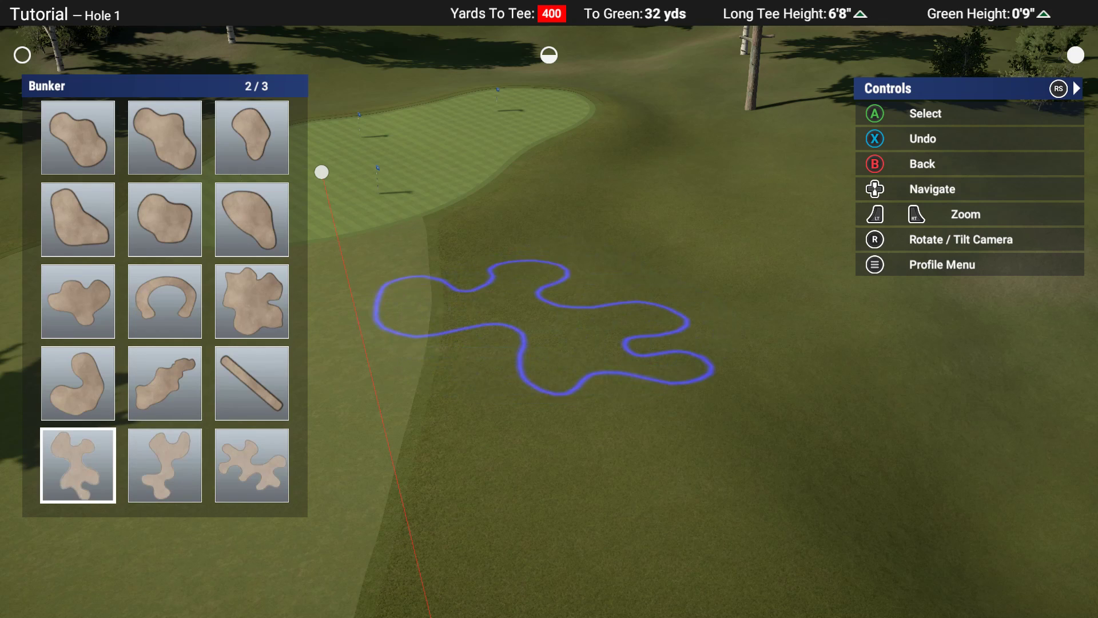
key(Down)
key(Down)
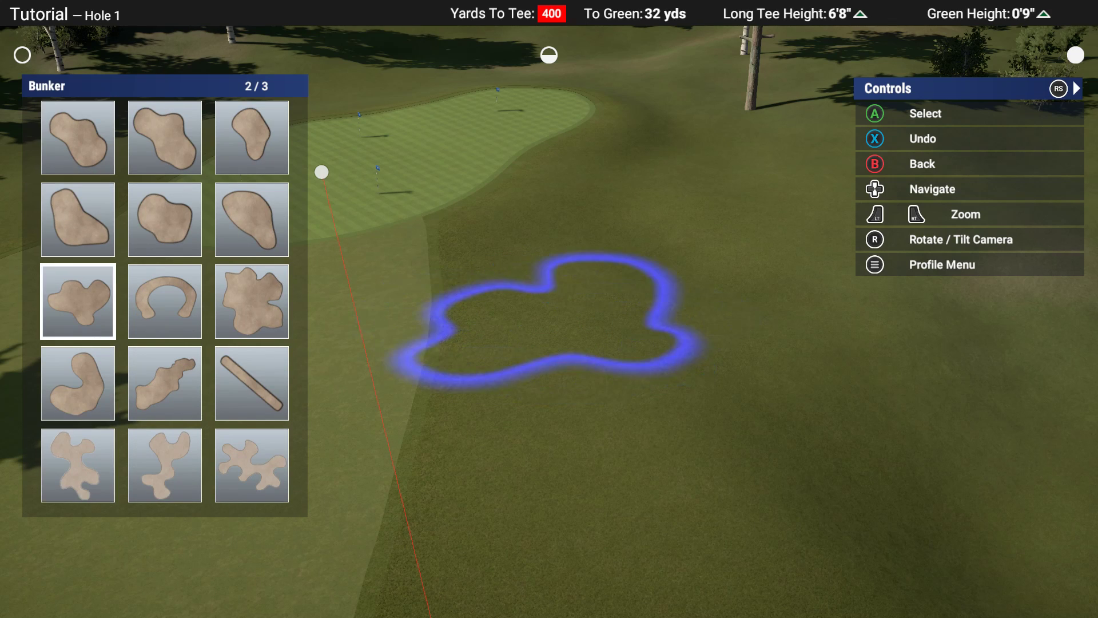
key(Down)
key(Down)
key(Right)
key(Right)
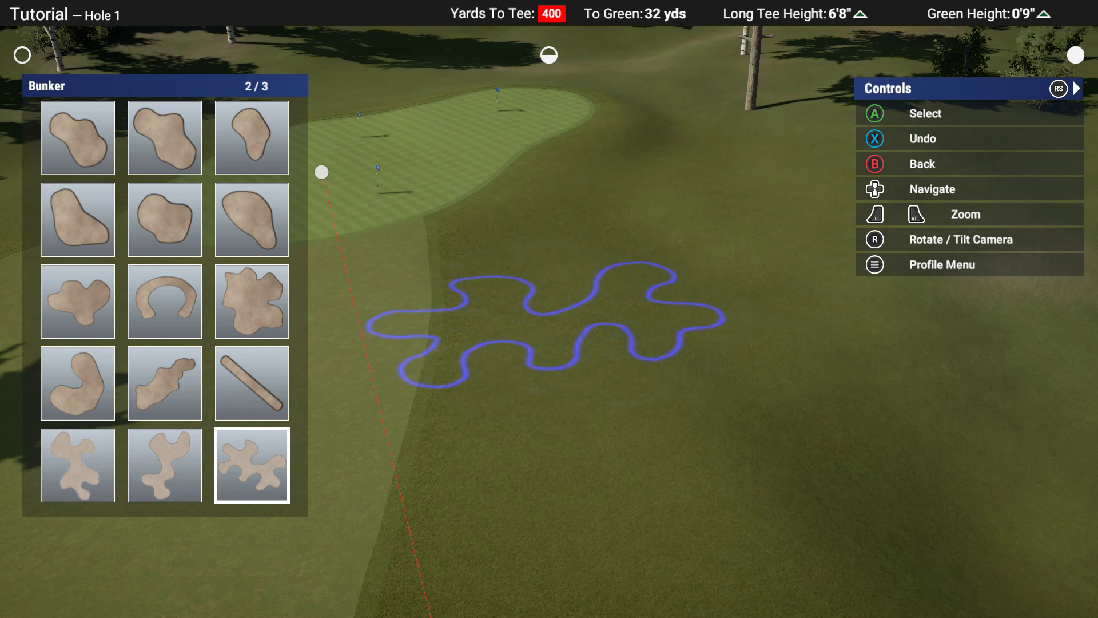
key(Right)
key(Right)
key(Up)
key(Right)
key(Left)
key(Left)
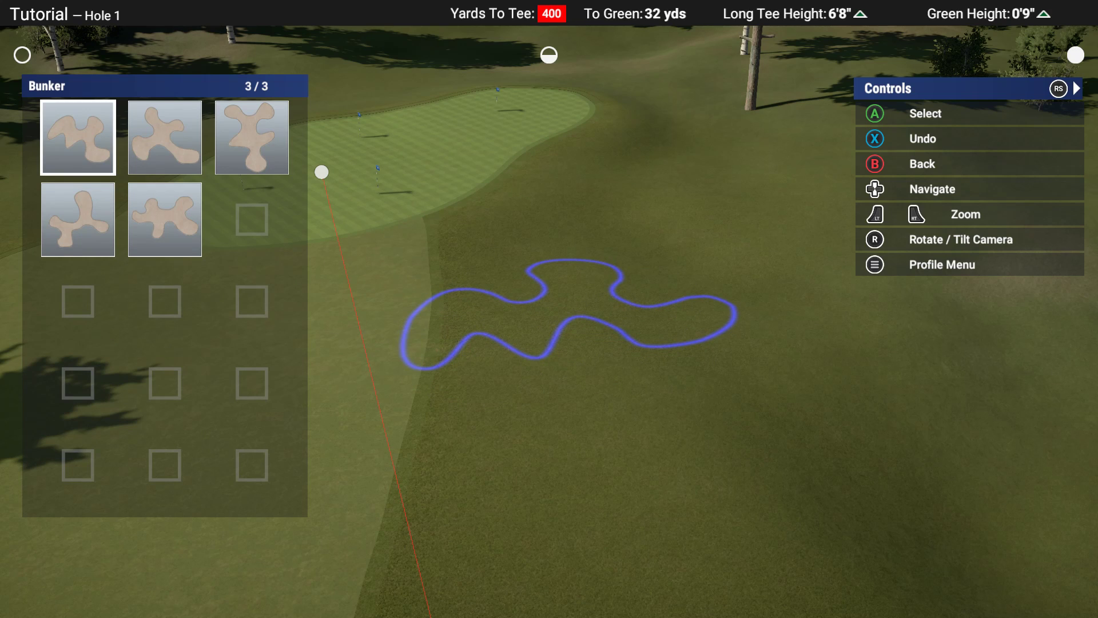
key(Left)
key(Left)
key(Left)
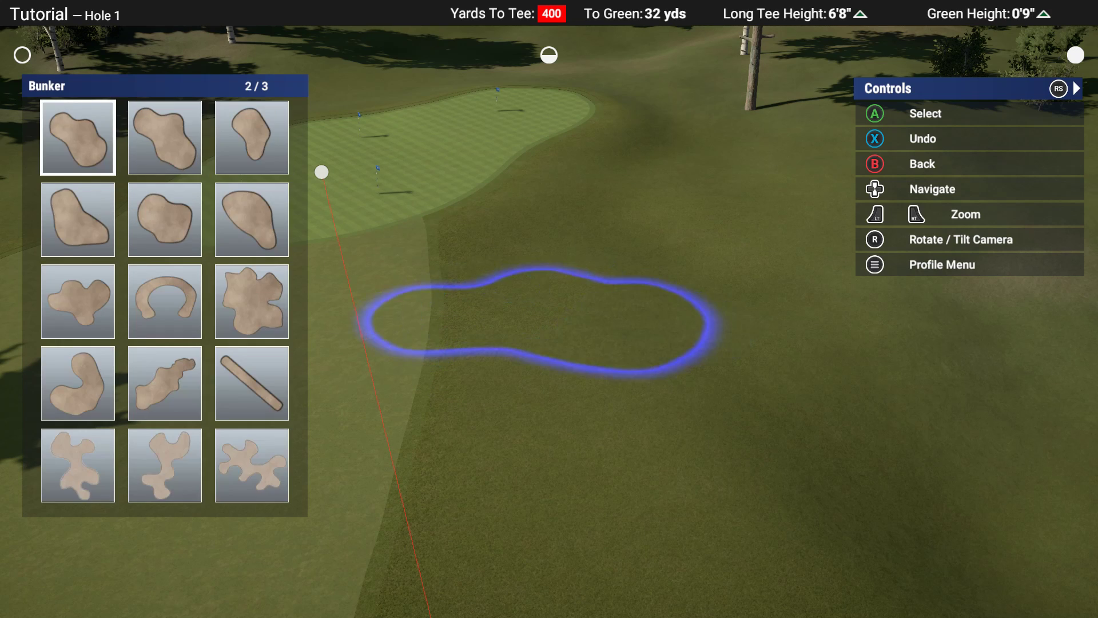
key(Down)
key(Right)
key(Left)
key(Down)
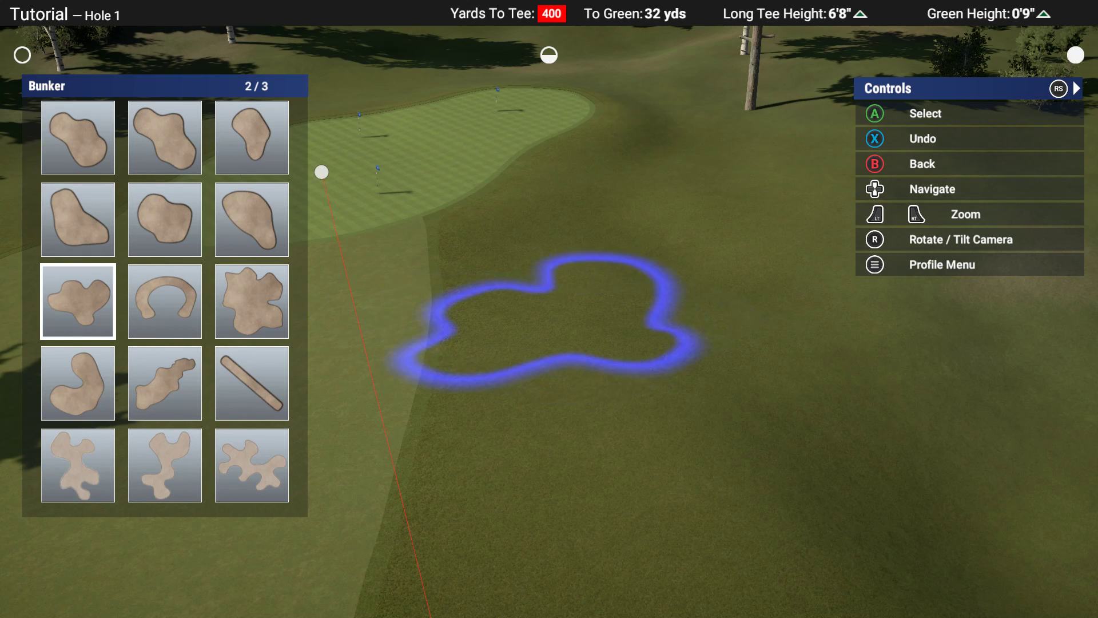
Step: Choose the narrow-waisted, peanut-like bunker shape from page 1 and place one bunker in the rough beside the green
key(Up)
key(Left)
key(Down)
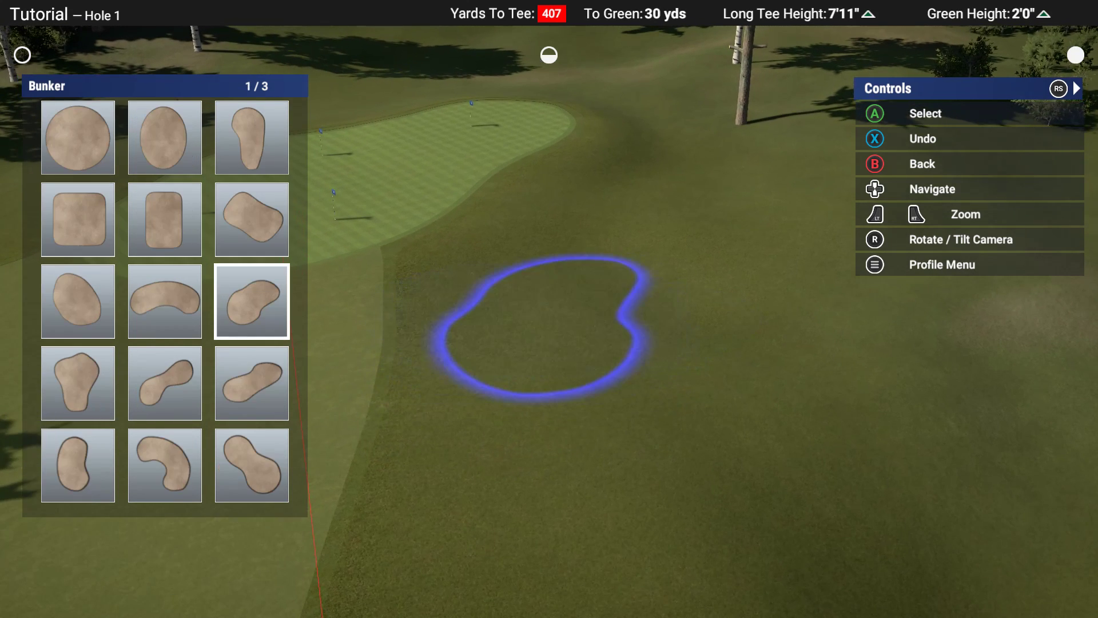
key(Down)
key(Left)
key(Return)
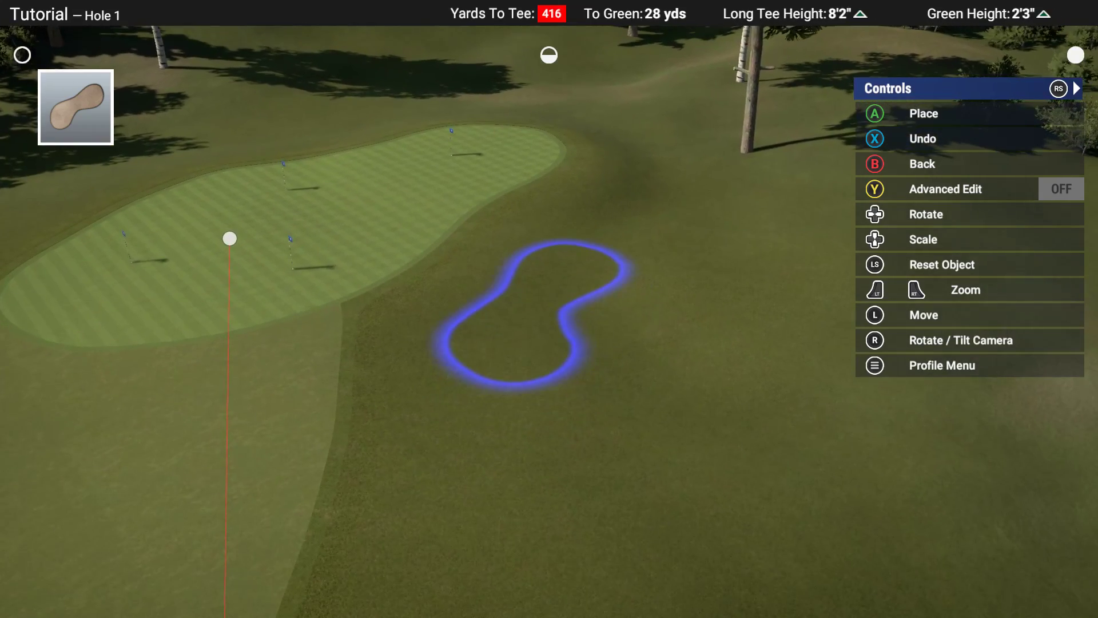
key(Down)
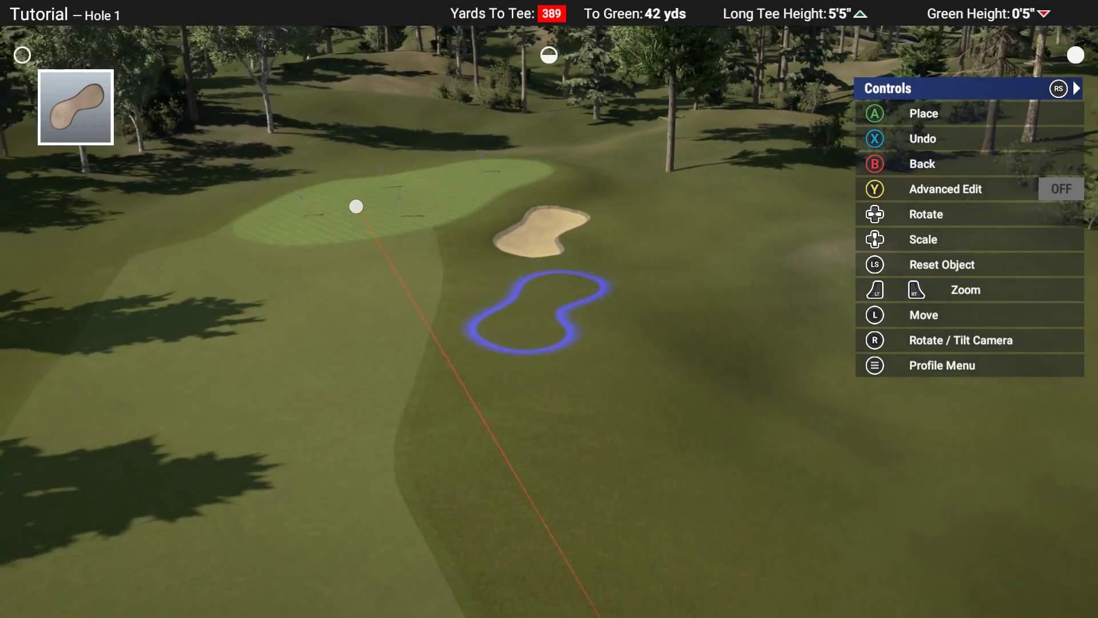
Step: Switch the bunker brush to the tapered, pear-like preset shape on page 1
key(Left)
key(Up)
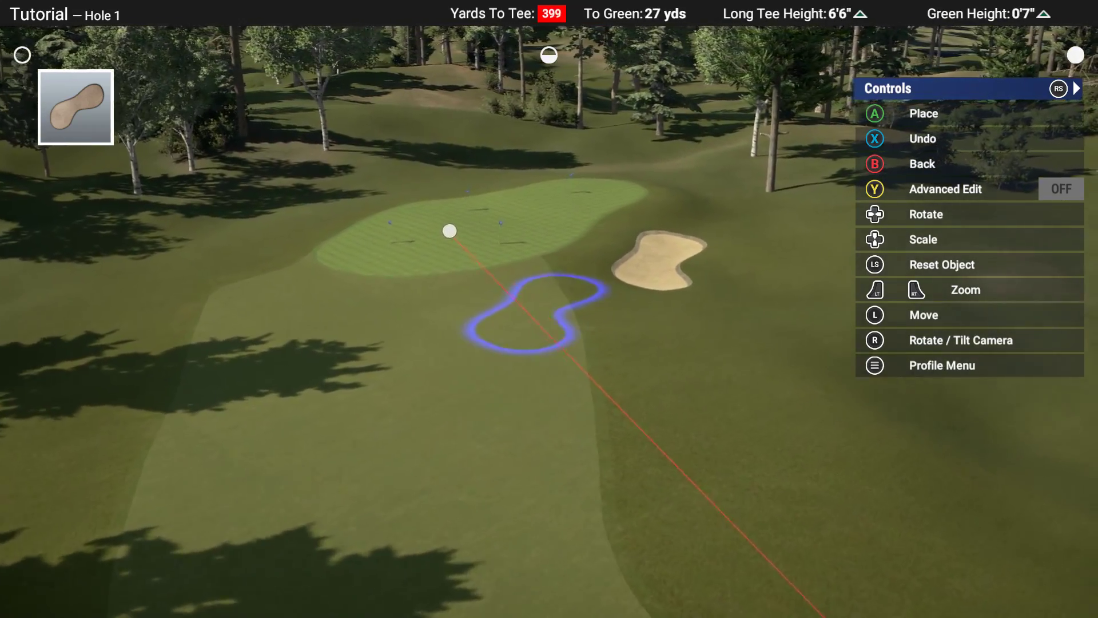
key(Right)
key(Down)
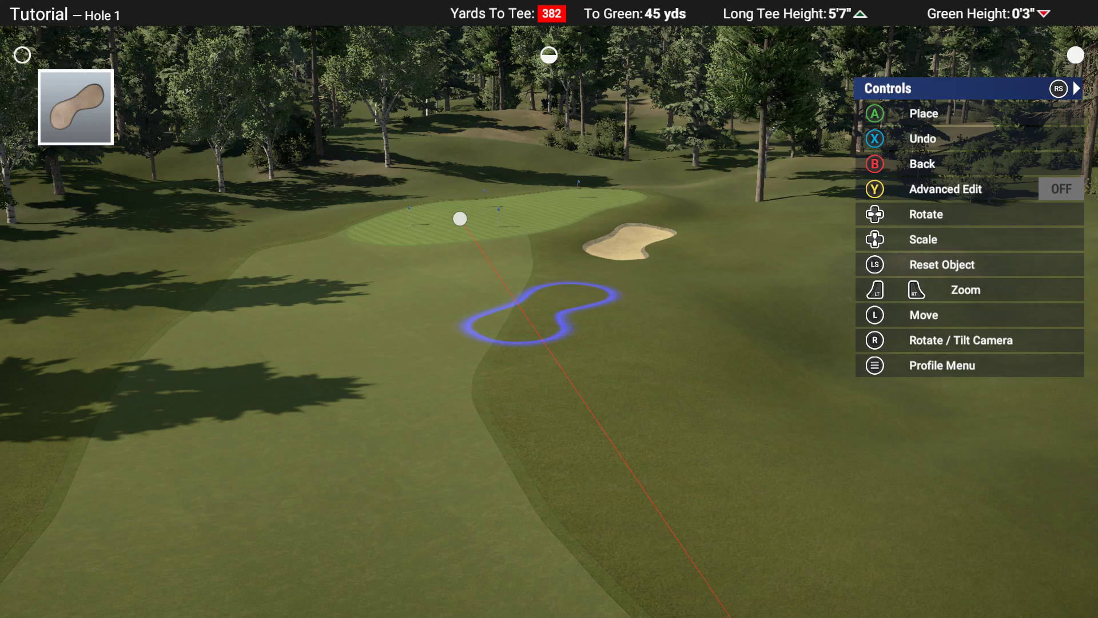
key(Up)
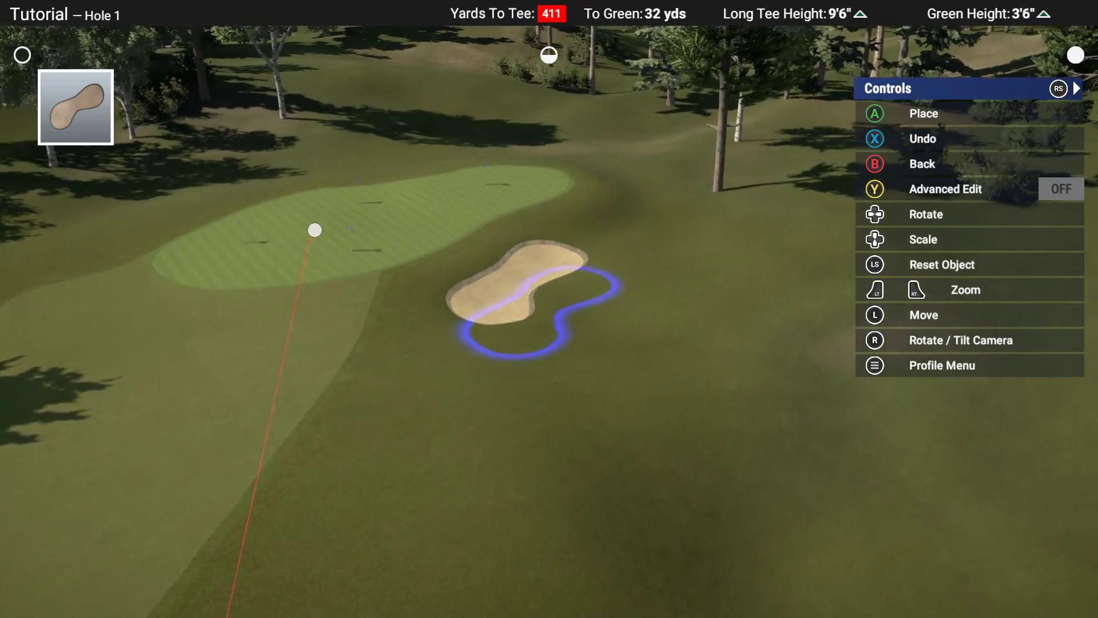
key(Escape)
key(Down)
key(Up)
key(Left)
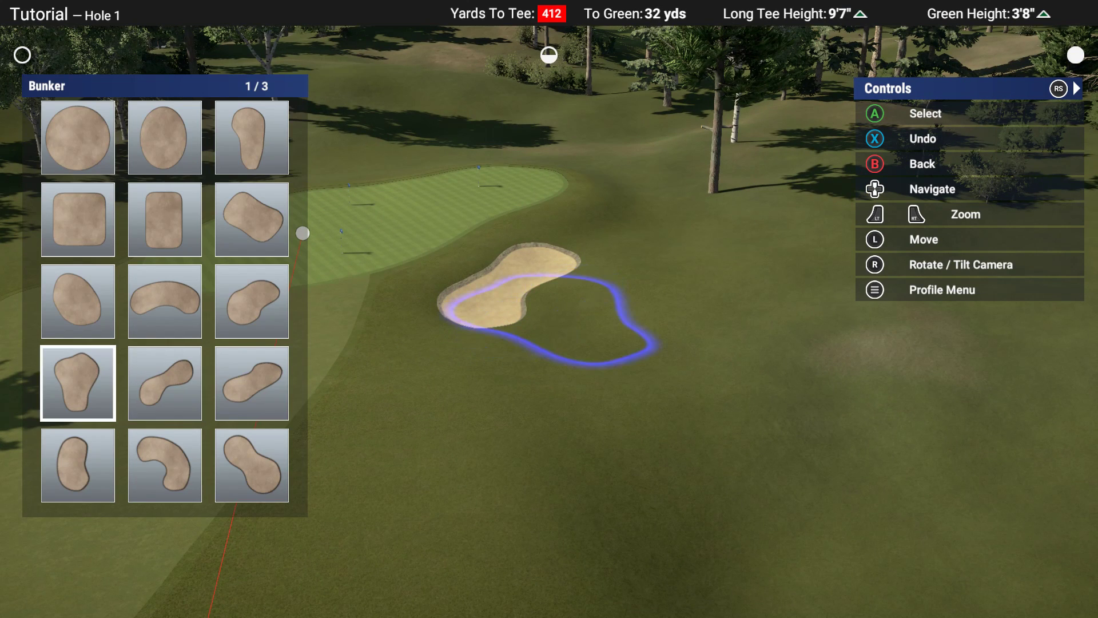
key(Return)
Step: Place two rotated pear-shaped bunkers overlapping the existing peanut-like bunker to merge them into one larger bunker
key(Right)
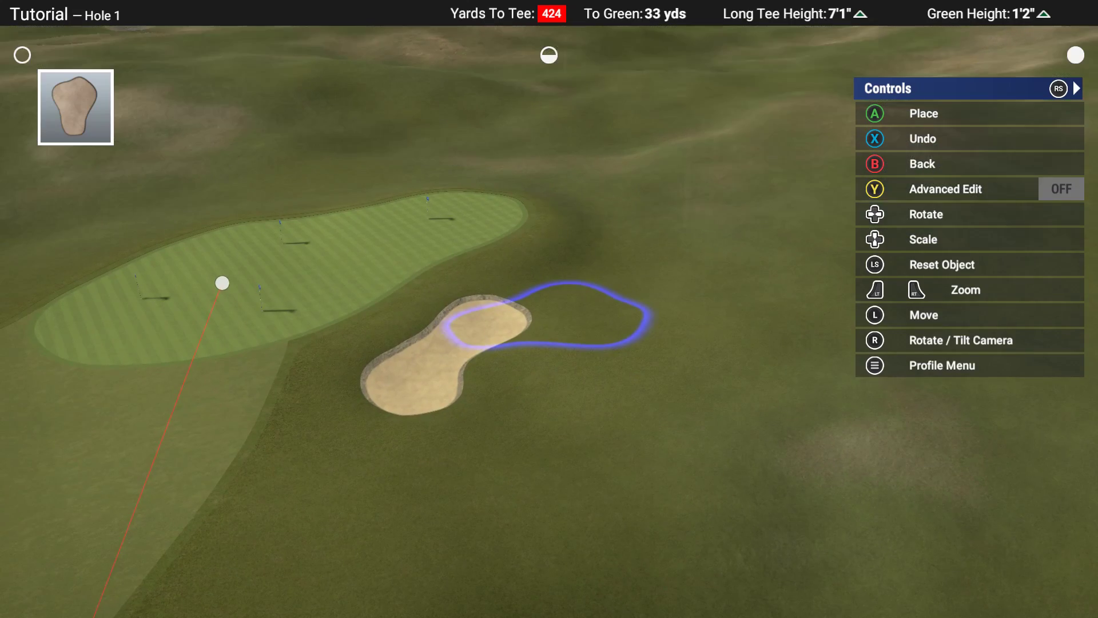
key(Return)
key(s)
key(a)
key(Left)
key(Return)
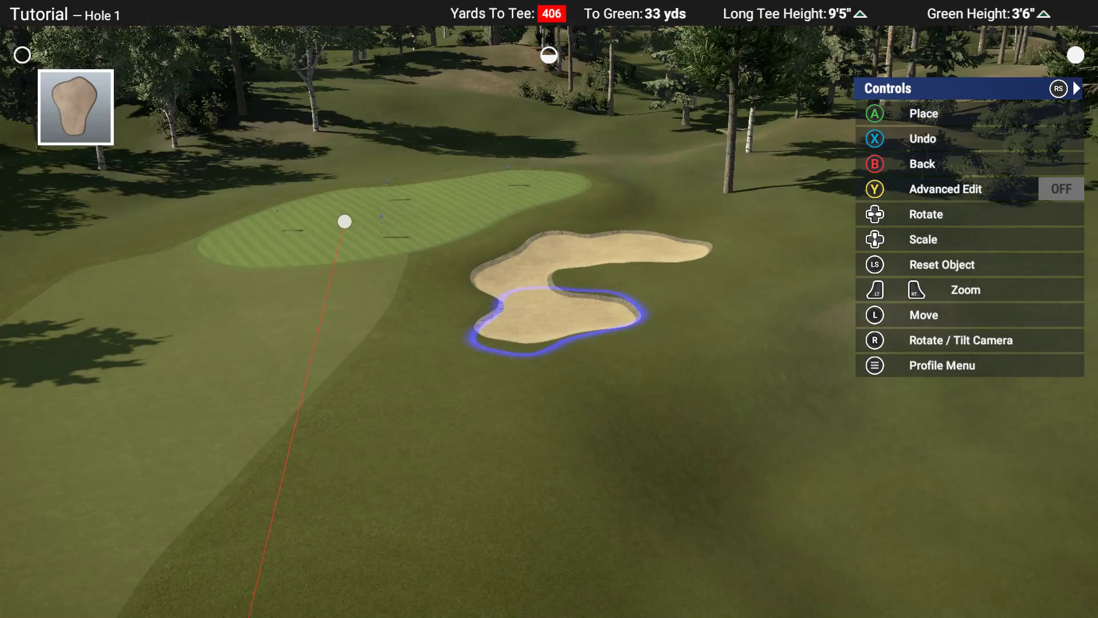
key(s)
key(a)
key(s)
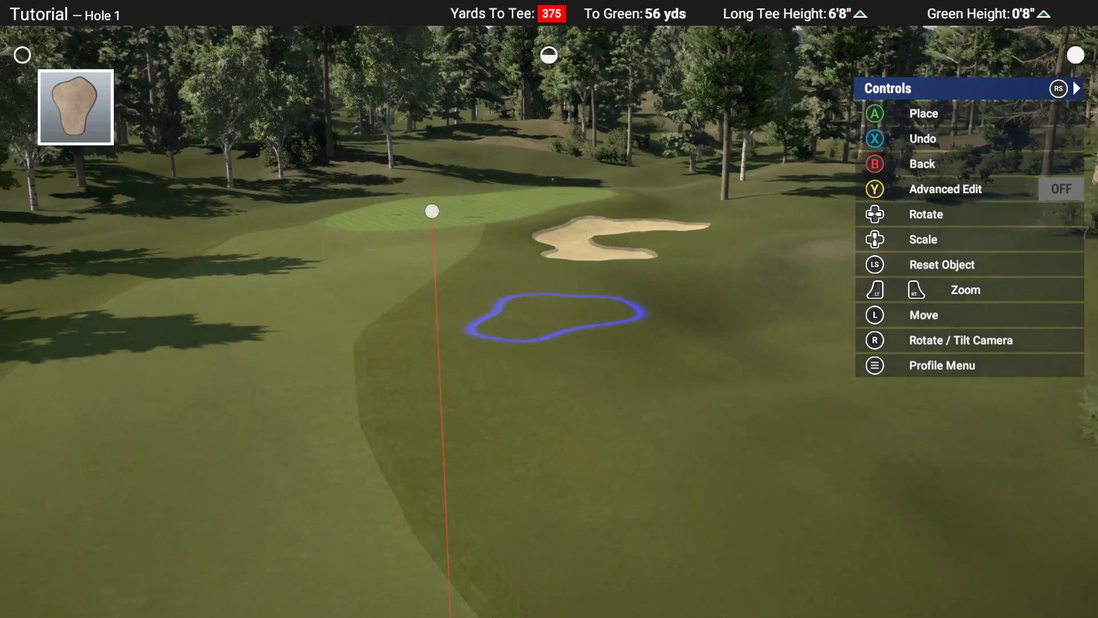
Step: Undo the bunker placements beside the green, including the first peanut-like bunker
key(w)
key(w)
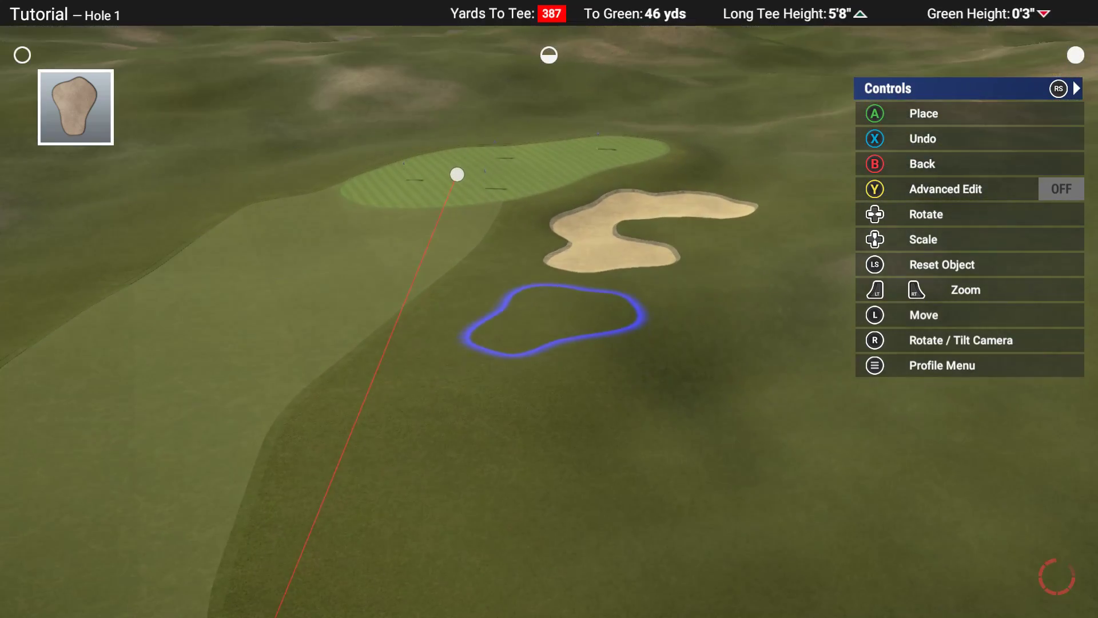
key(x)
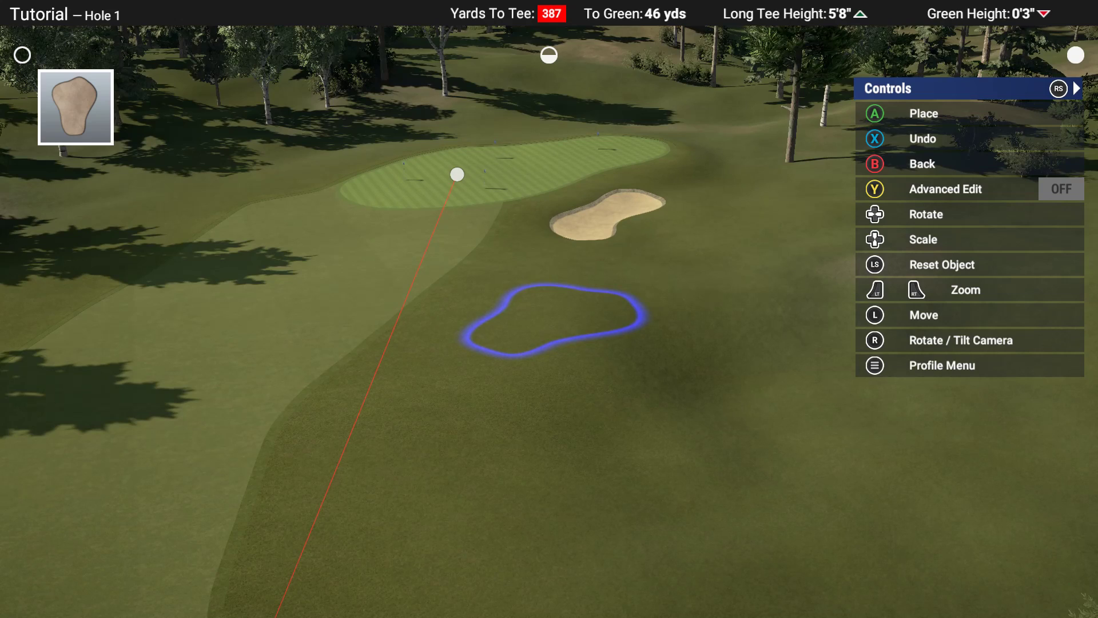
key(x)
Step: Rotate and scale the pear-shaped outline in the rough beside the green, and reshape it with Advanced Edit
key(w)
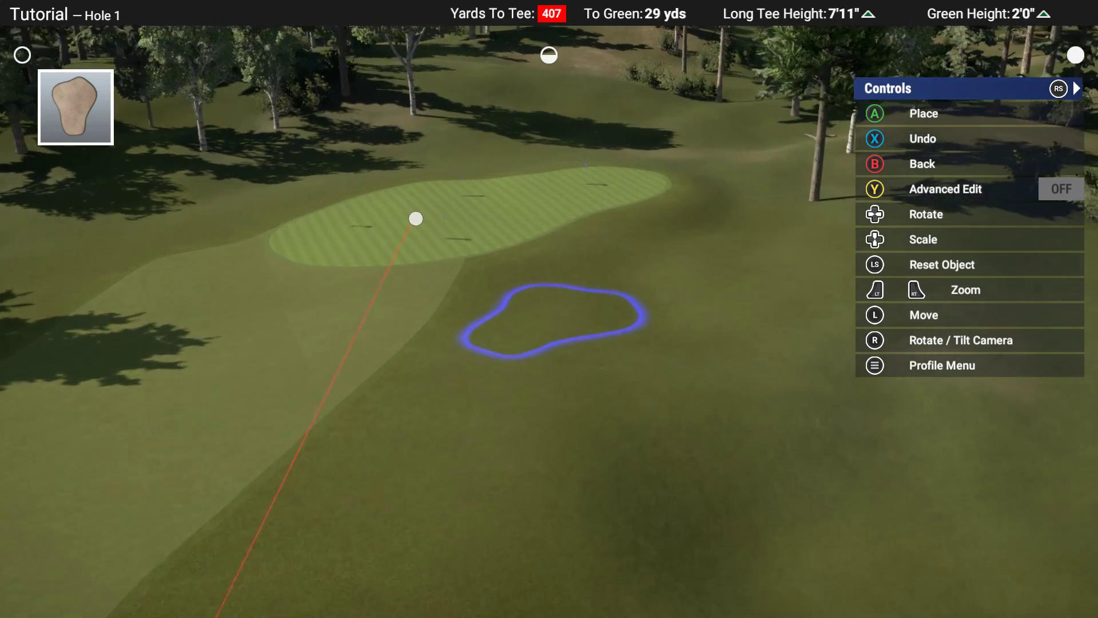
key(Right)
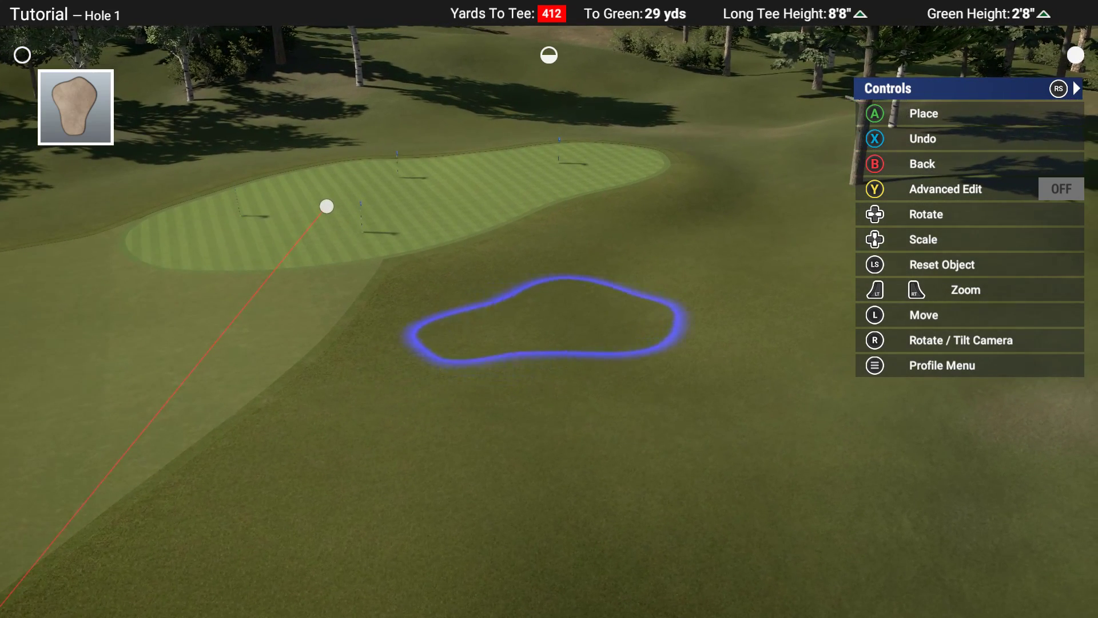
key(w)
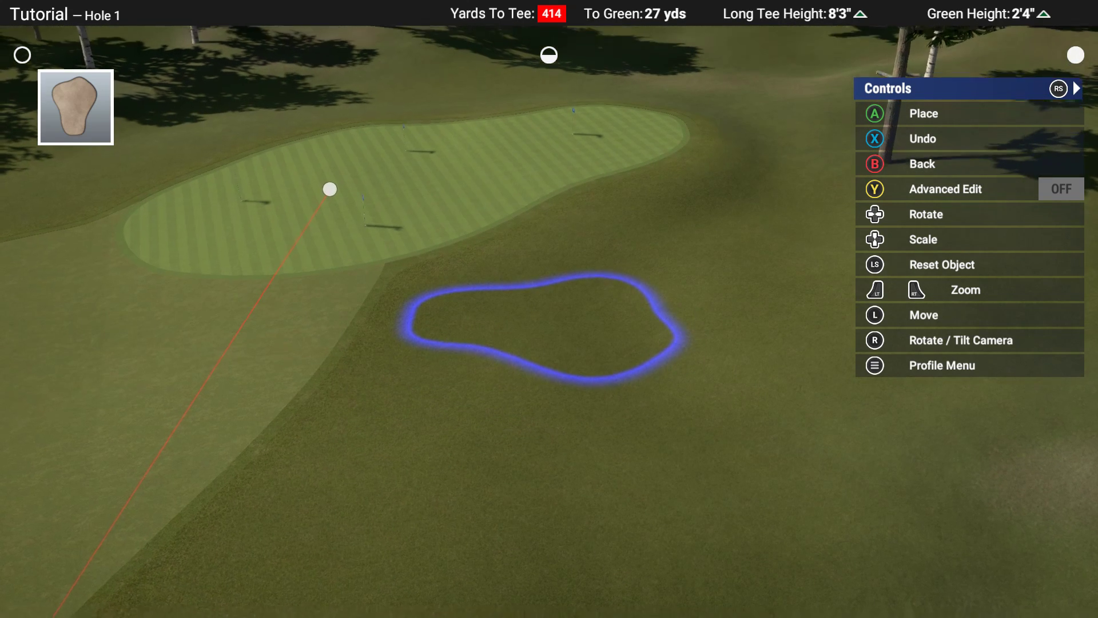
key(Left)
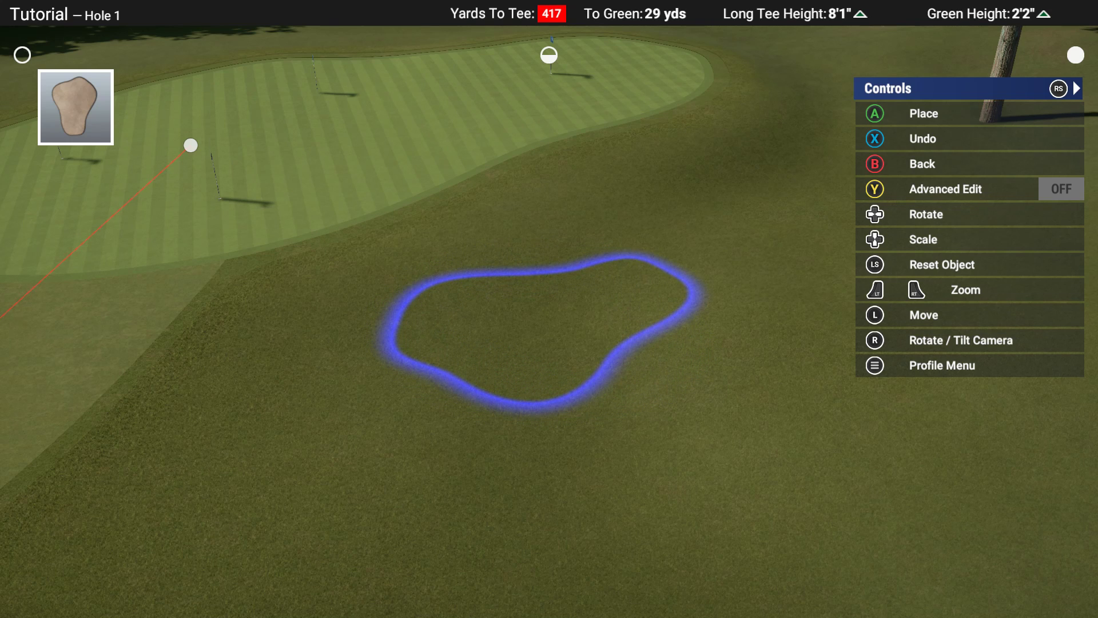
key(Left)
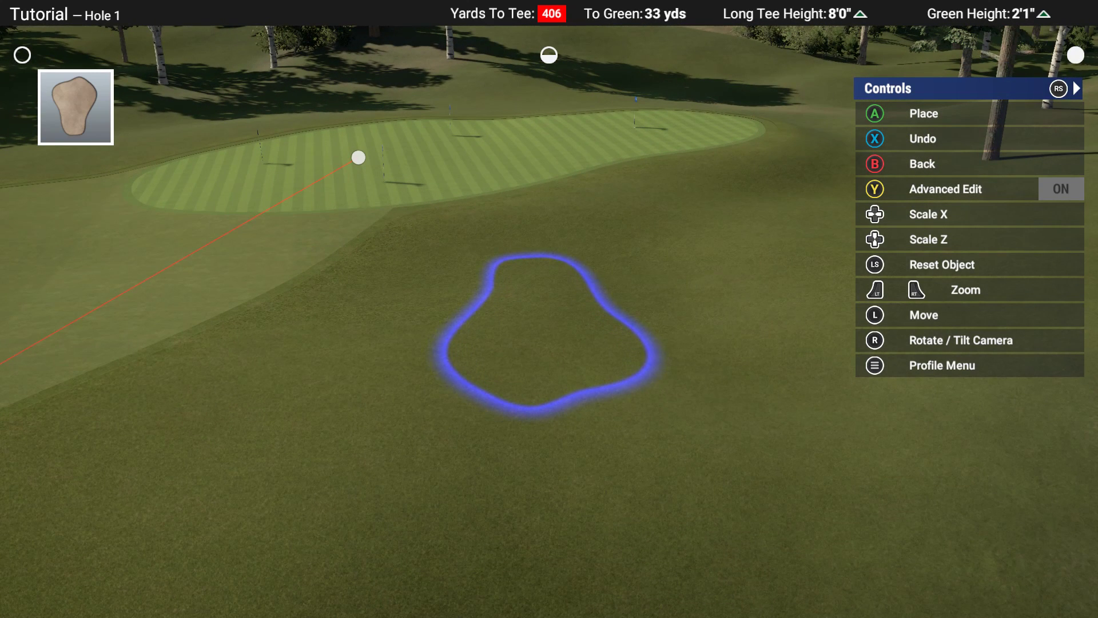
Step: Switch the bunker brush to the hooked, kidney-like preset shape in the last row of page 1
key(Down)
key(Up)
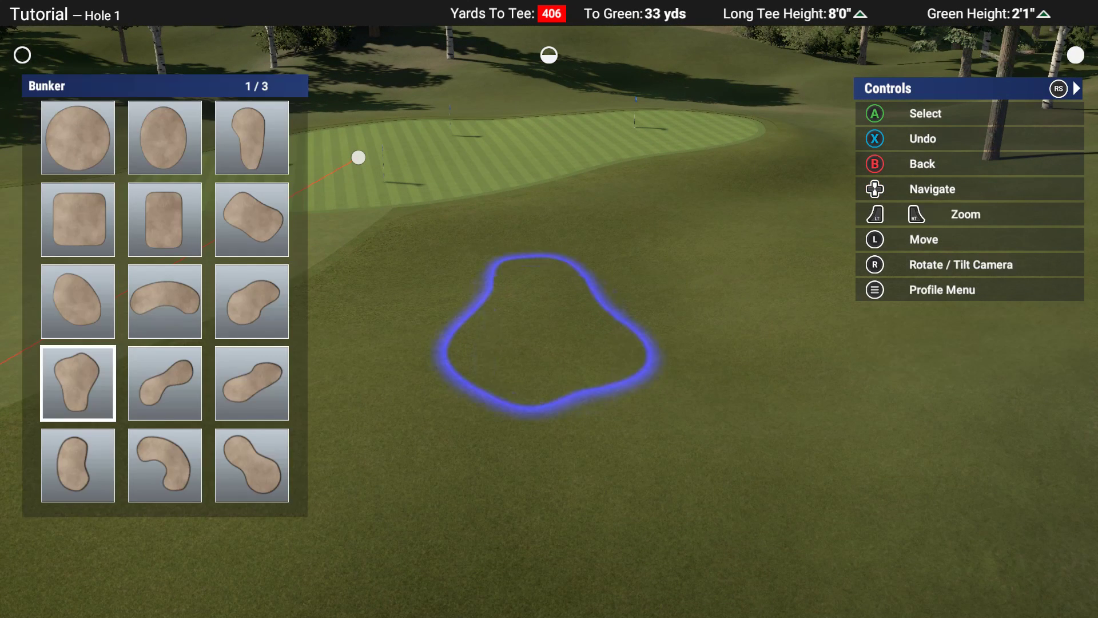
key(Down)
key(Right)
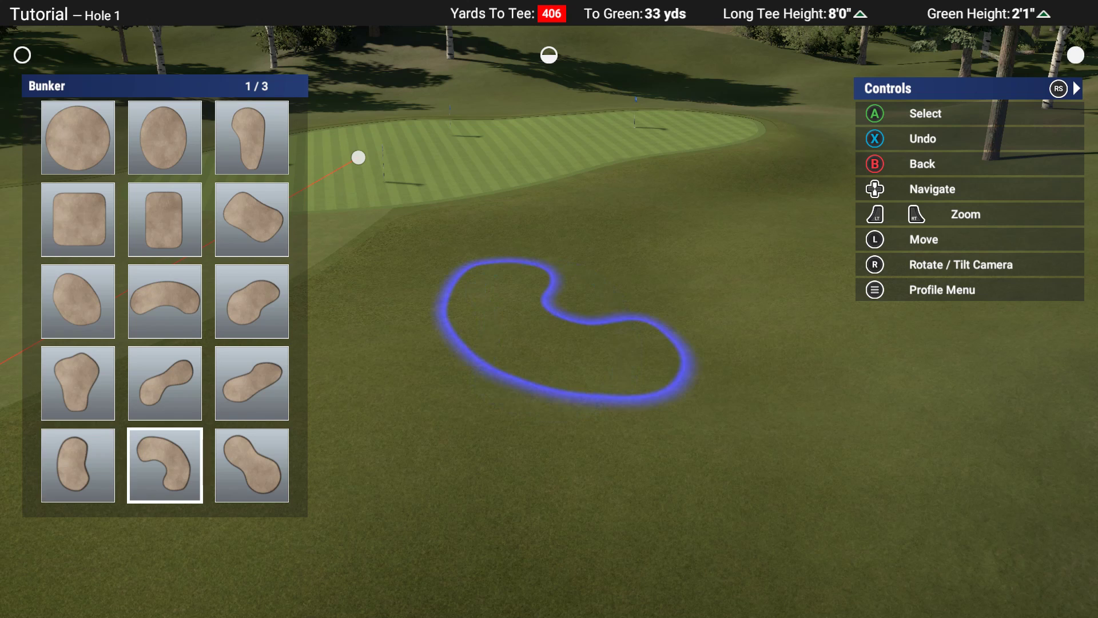
key(Return)
Step: Enlarge and stretch the kidney-like outline with Advanced Edit and rotate it so its notch faces the green
key(Up)
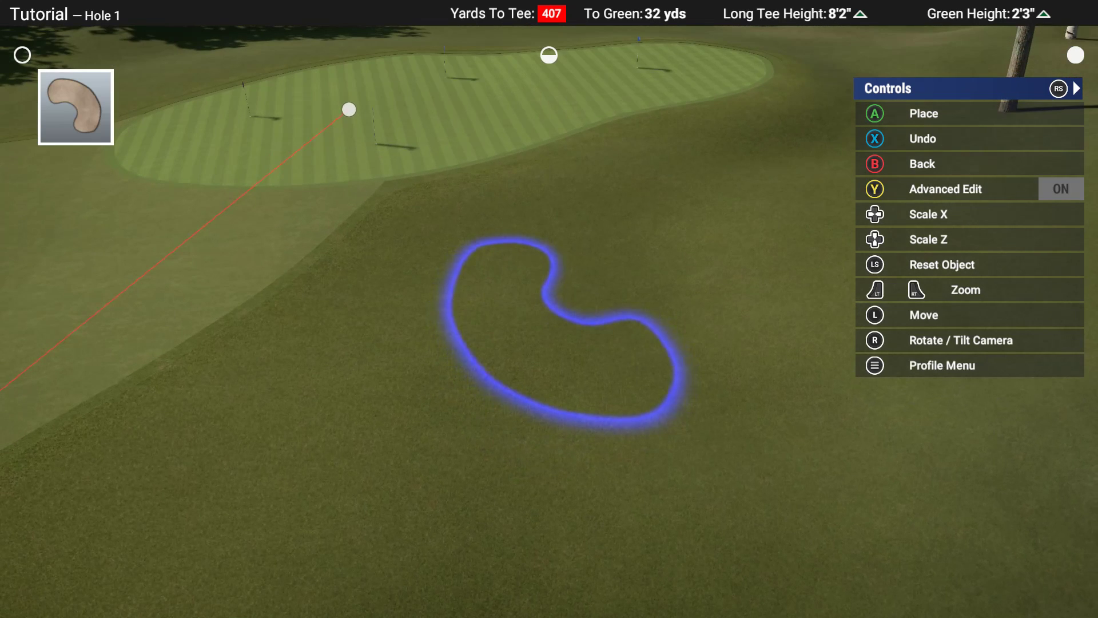
key(Right)
key(Left)
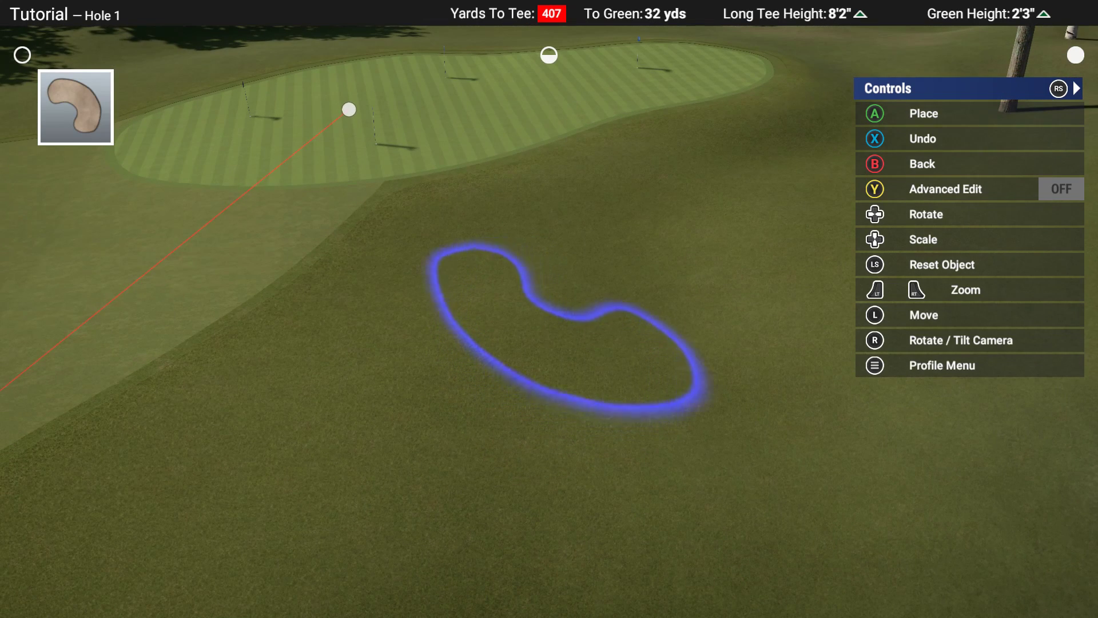
key(Up)
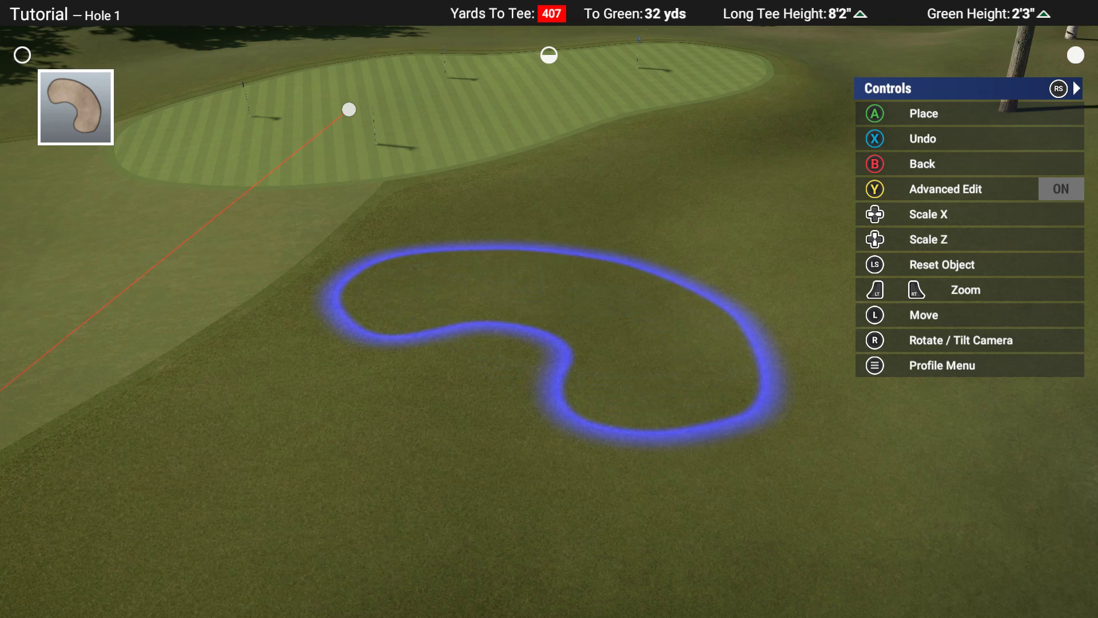
key(d)
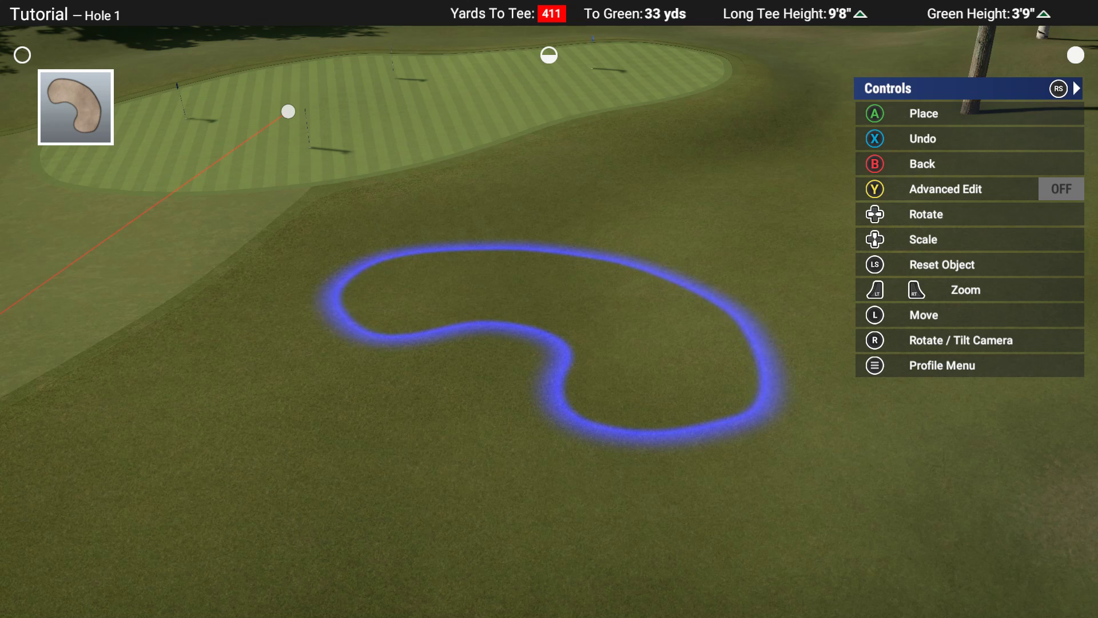
key(Left)
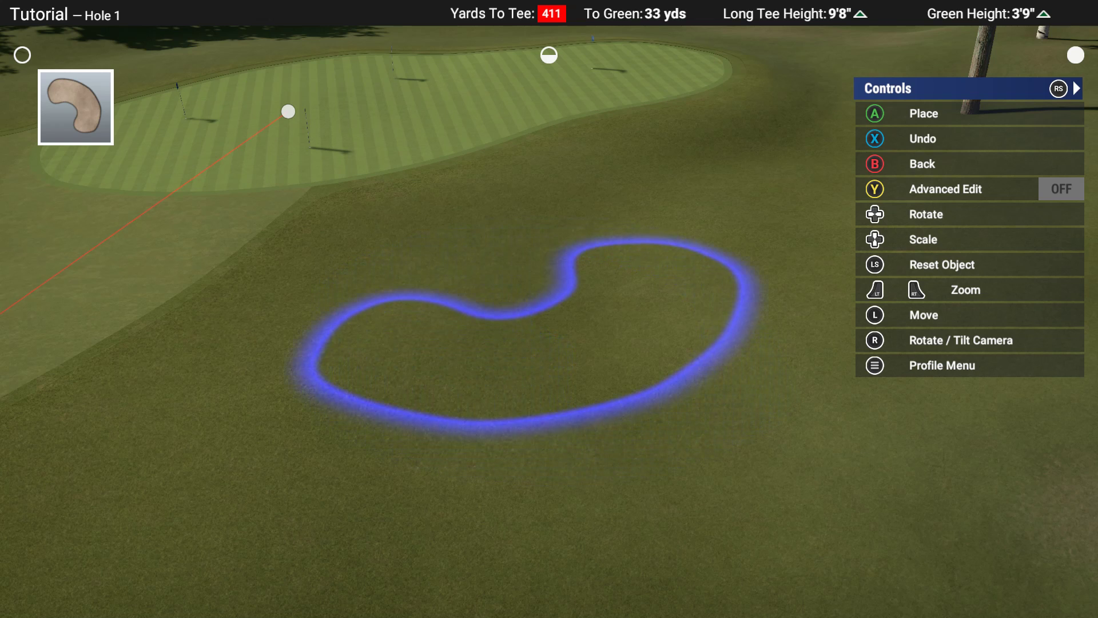
Step: Scale the kidney-like outline down slightly and place it as a bunker in the rough beside the green
key(d)
key(d)
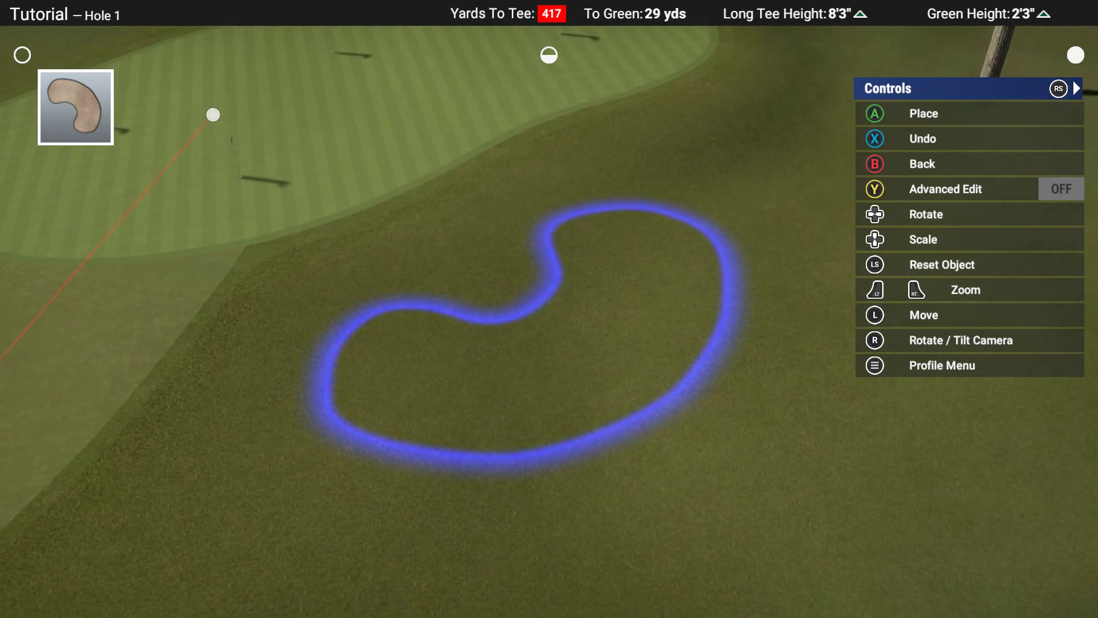
key(d)
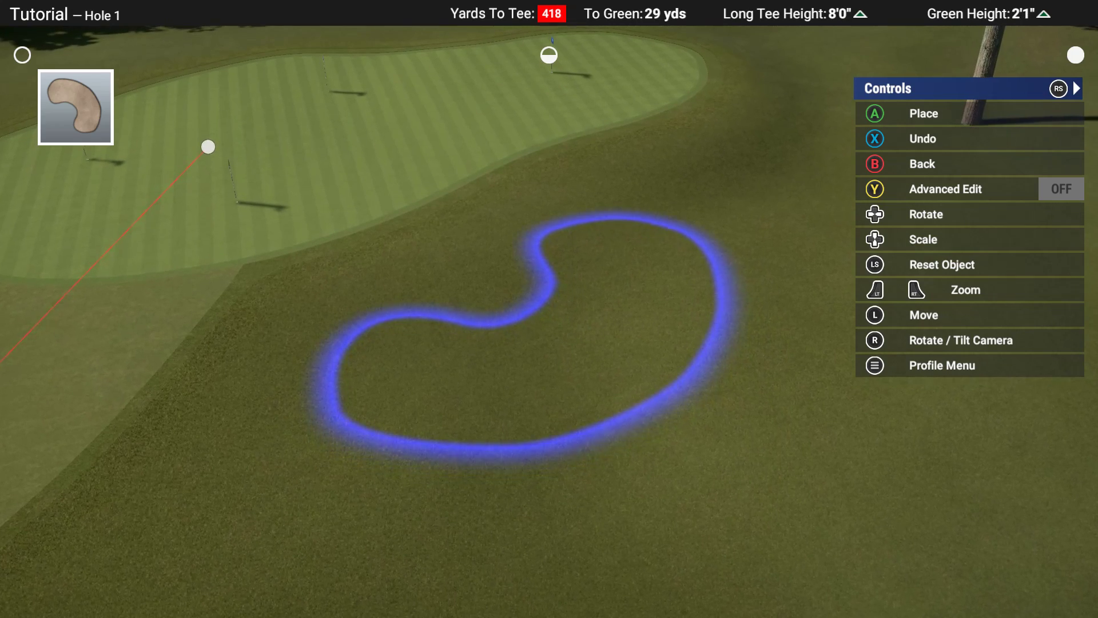
key(Down)
key(w)
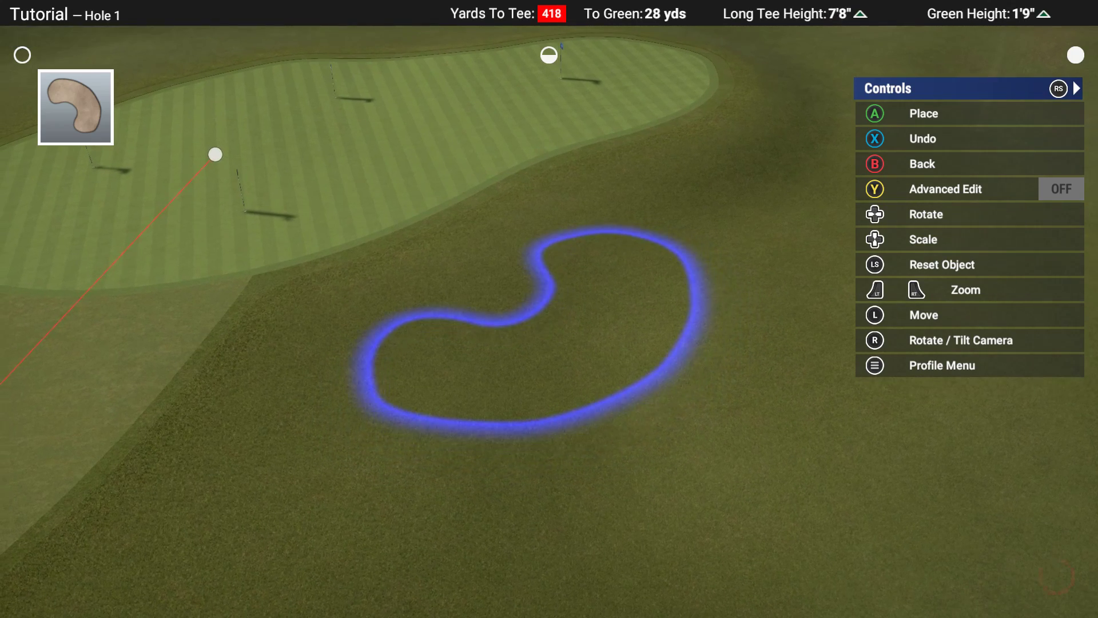
key(Return)
key(s)
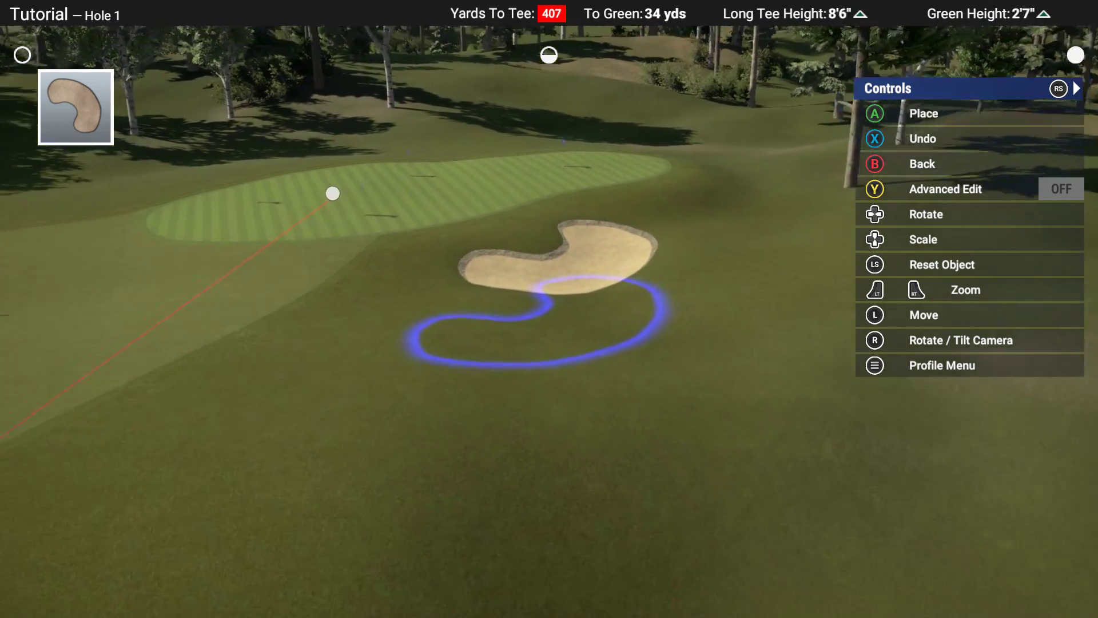
key(s)
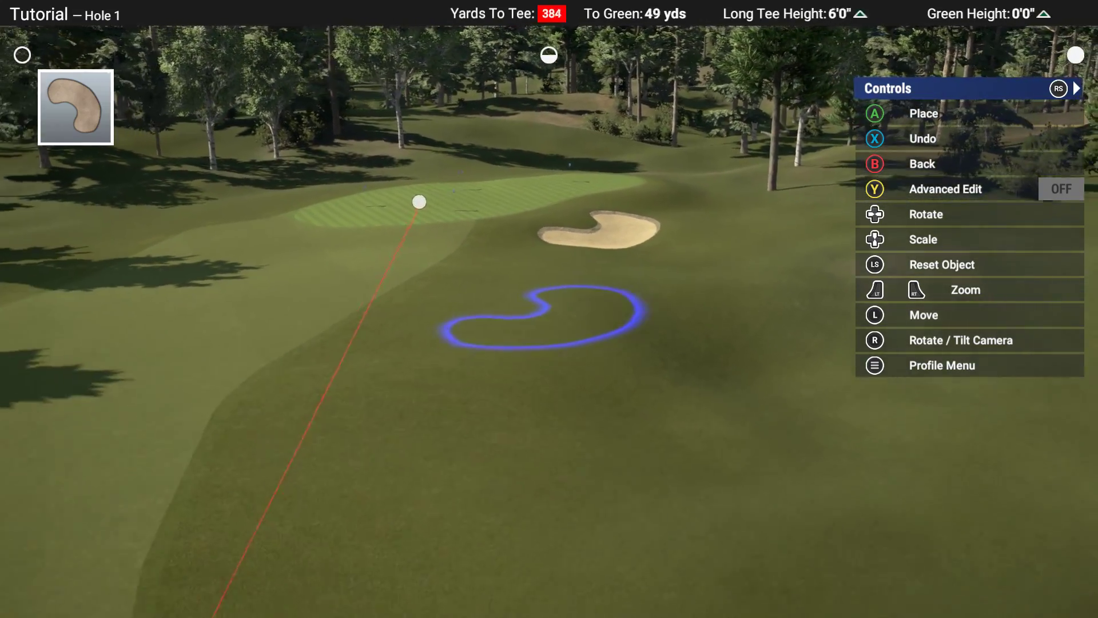
Step: Leave bunker placement, return to the new kidney-like bunker and open the Sculpt Land tools
key(w)
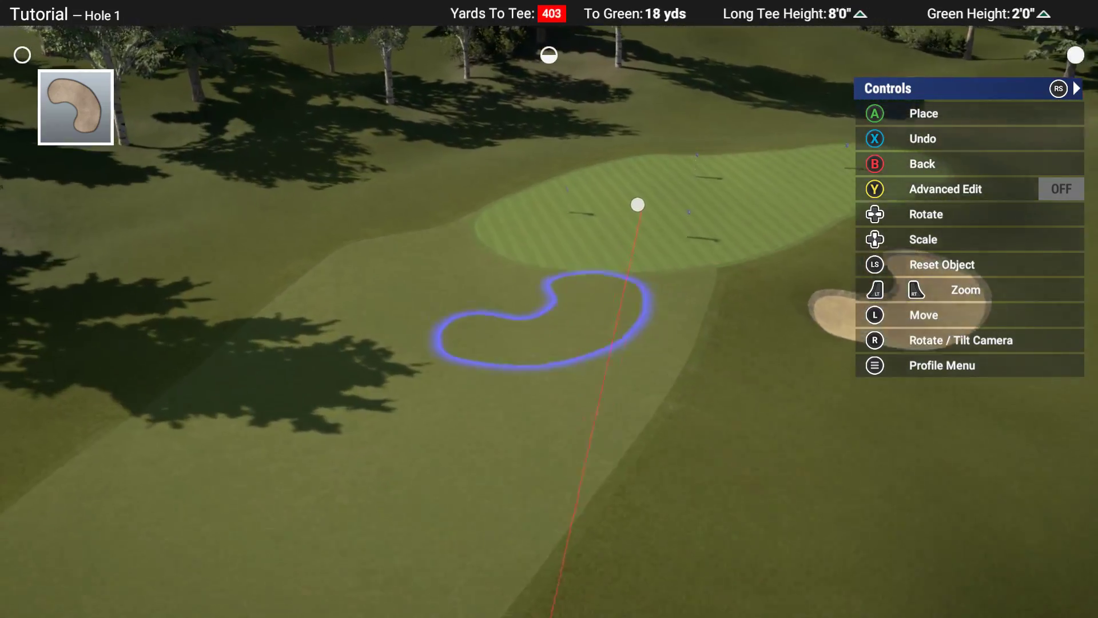
key(w)
key(s)
key(d)
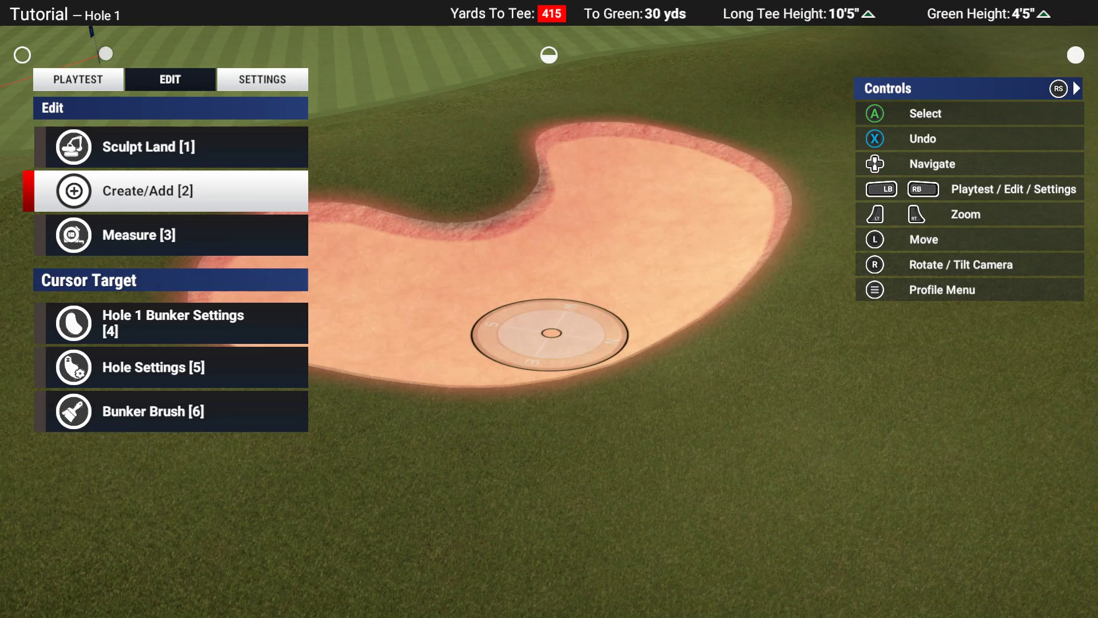
key(Down)
key(Up)
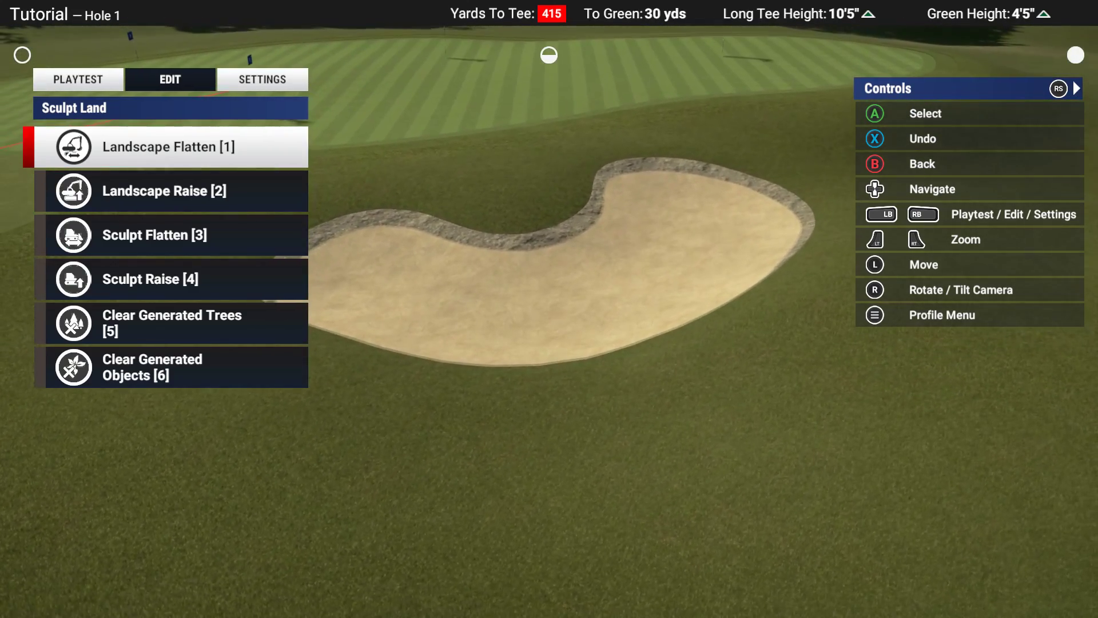
Step: Look through the land sculpting tools and start Landscape Flatten over the new bunker
key(Down)
key(Up)
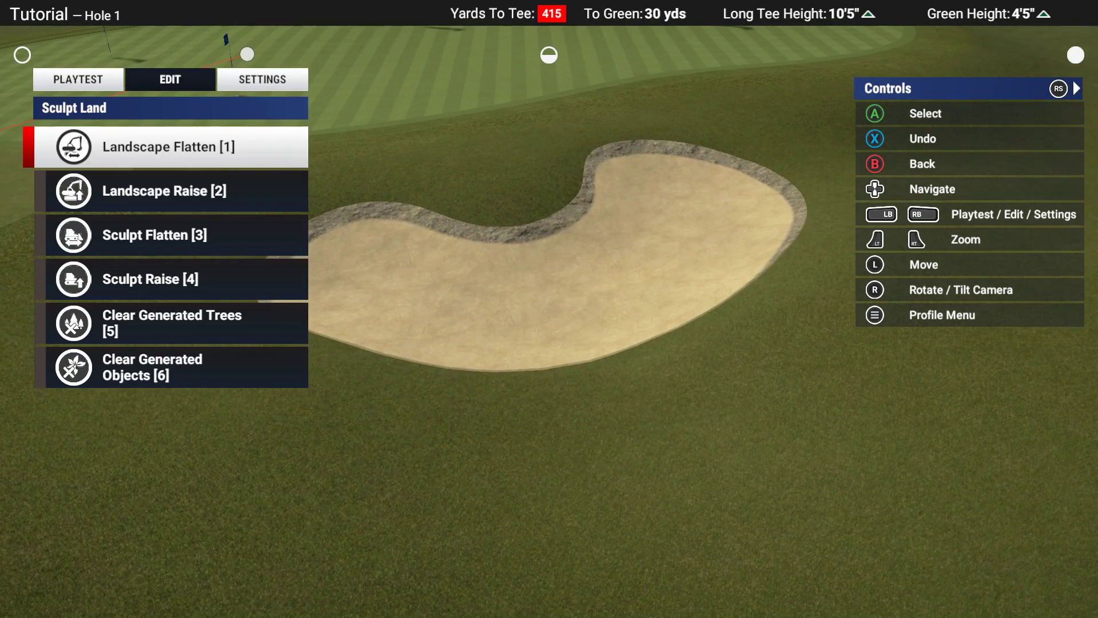
key(Down)
key(Down)
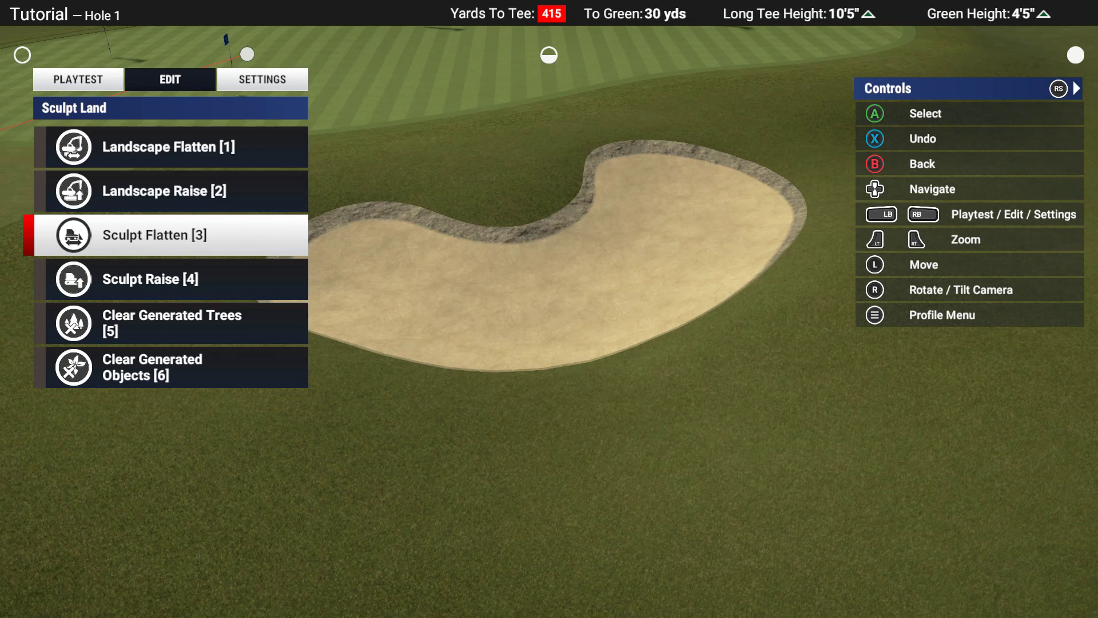
key(Up)
key(Up)
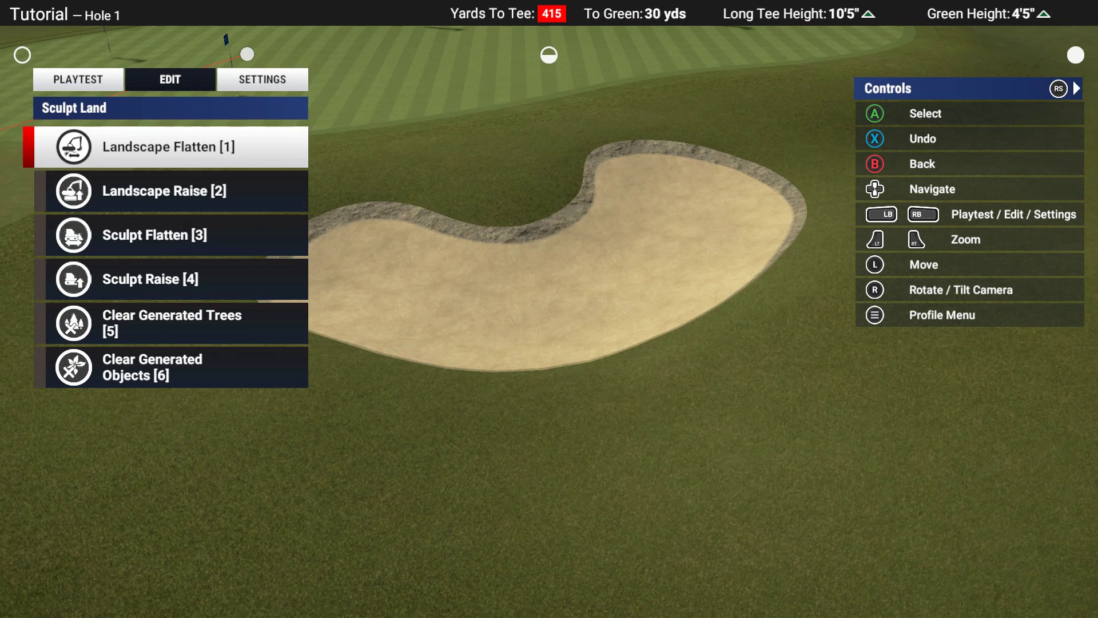
key(Return)
Step: Choose the soft-edged round brush, first on page 4 of the Flatten Tool shapes, for sculpting the bunker
key(Left)
key(Left)
key(Left)
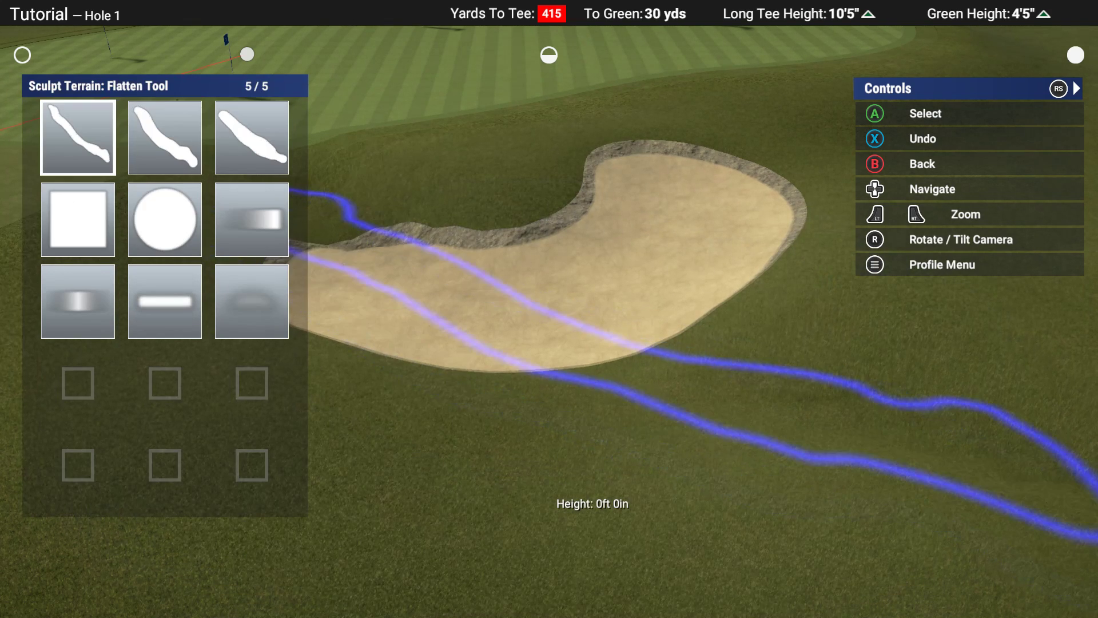
key(Left)
key(Left)
key(Left)
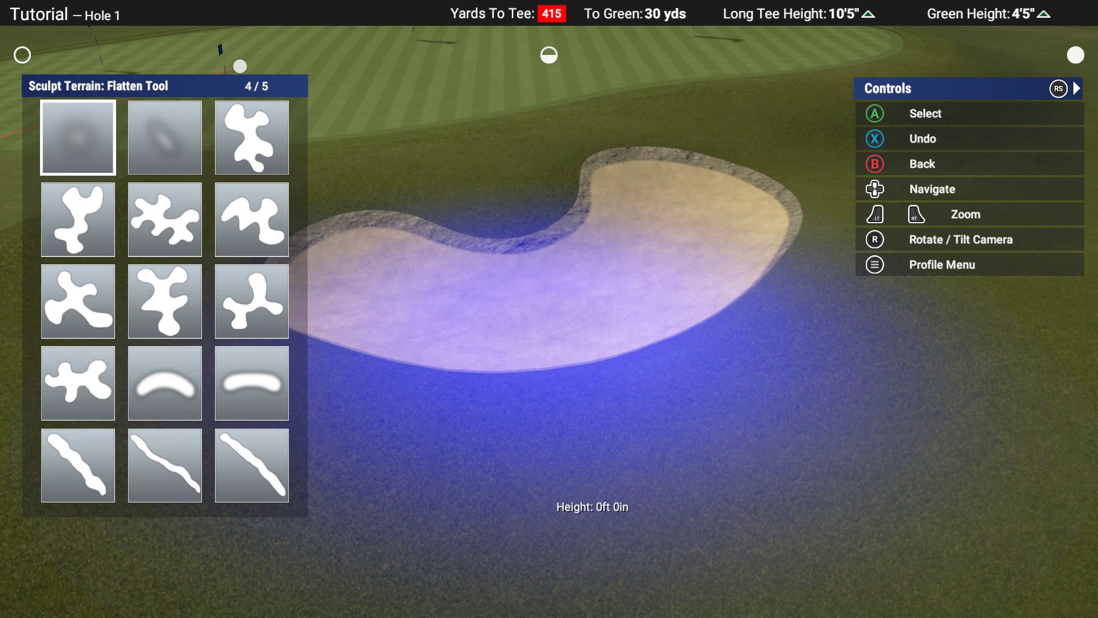
key(Return)
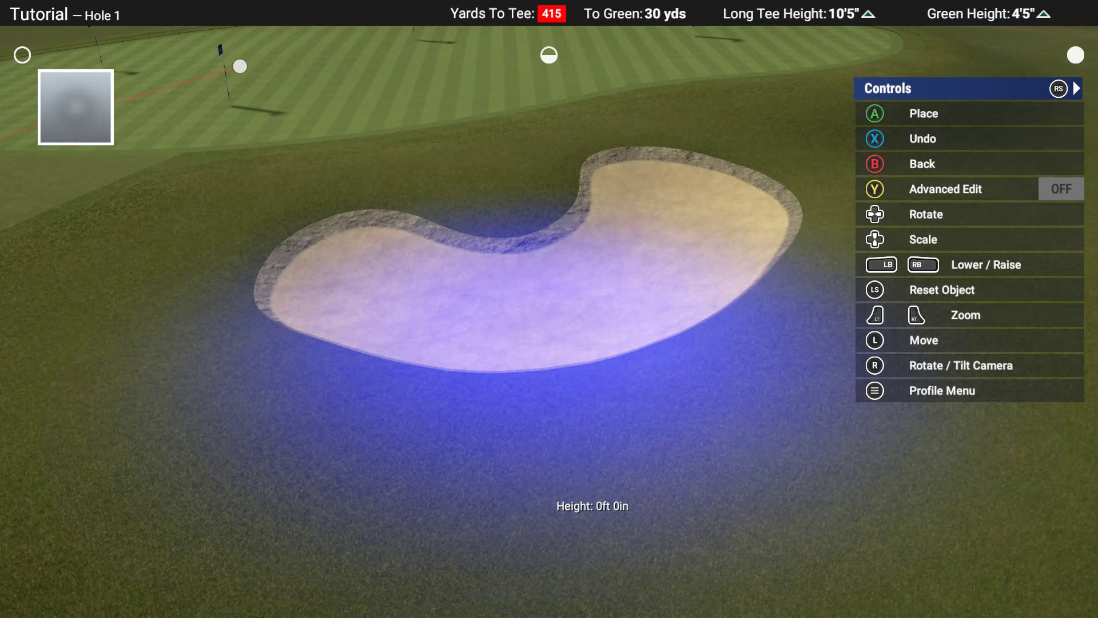
Step: Scale down the soft round Flatten brush and deepen the bunker's sand floor with the height at -0ft 5in
key(Down)
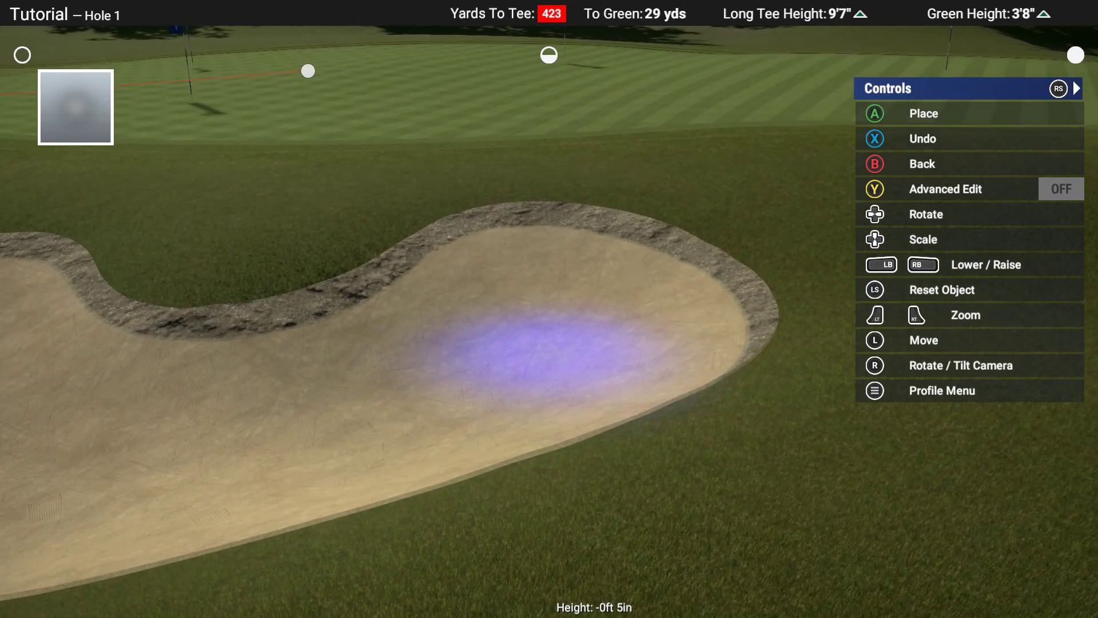
key(Escape)
key(Escape)
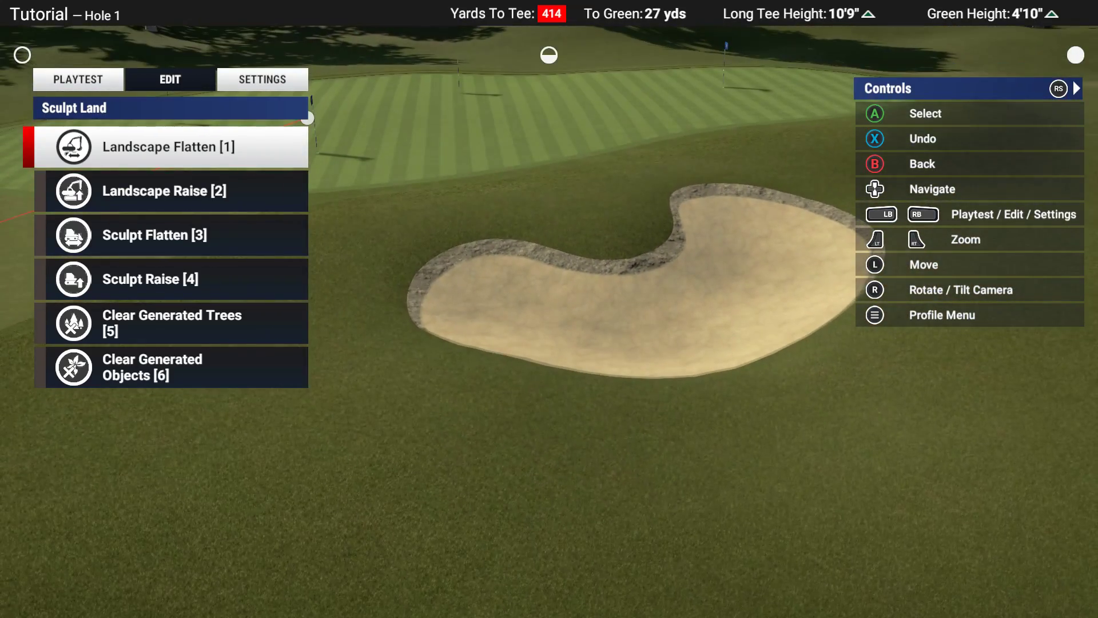
key(Return)
key(Return)
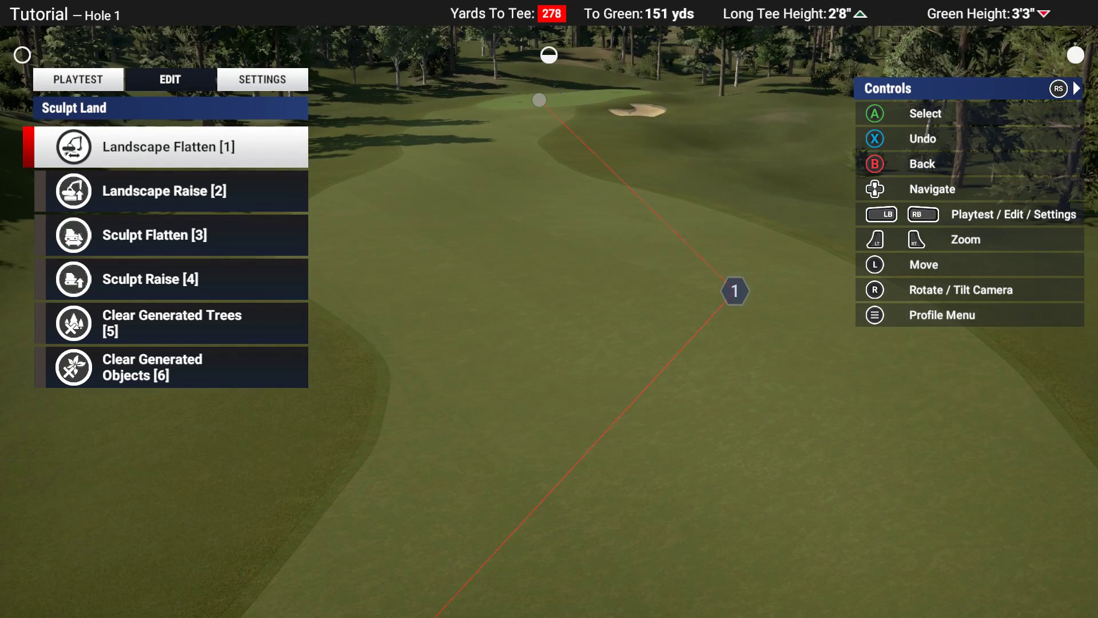
Step: Leave land sculpting and open the Create/Add options at the fairway near waypoint 1
key(Escape)
key(Up)
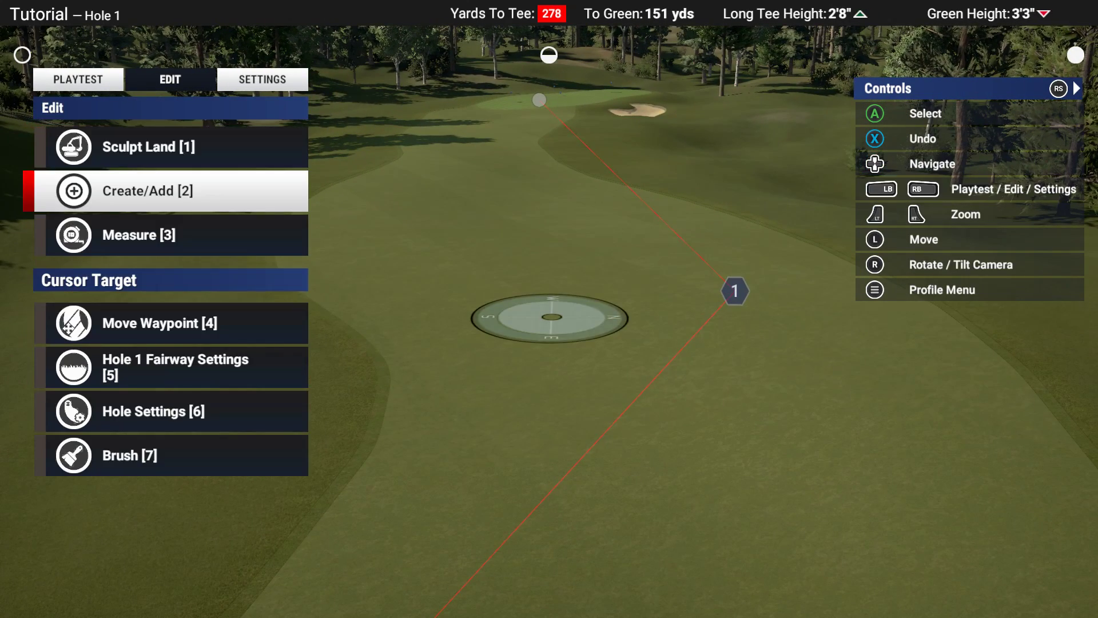
key(Return)
key(Return)
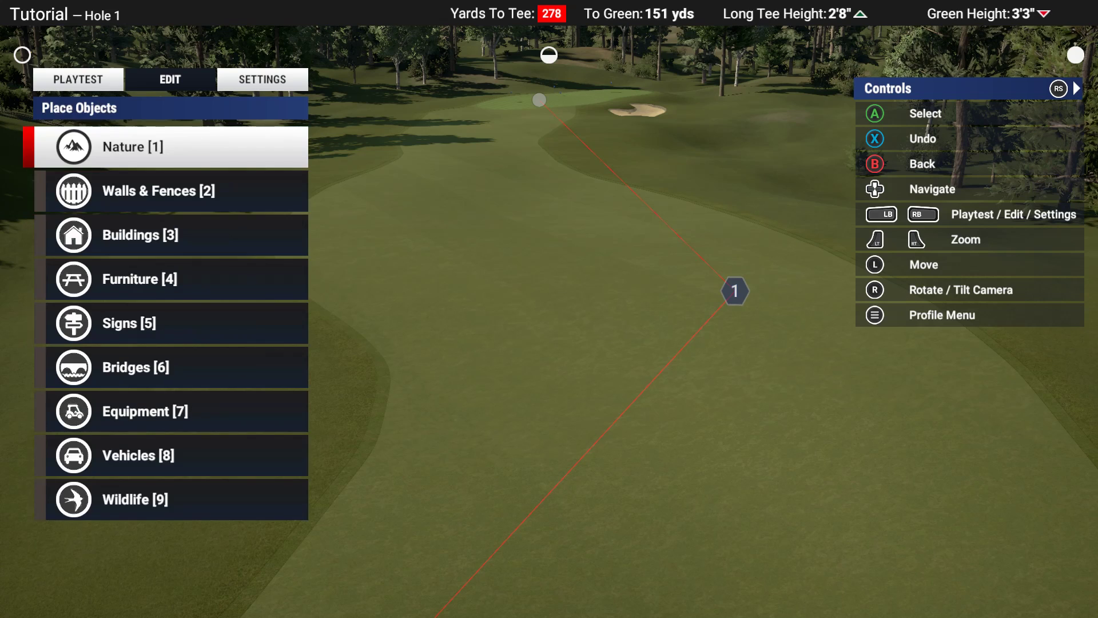
key(Down)
key(Up)
key(Up)
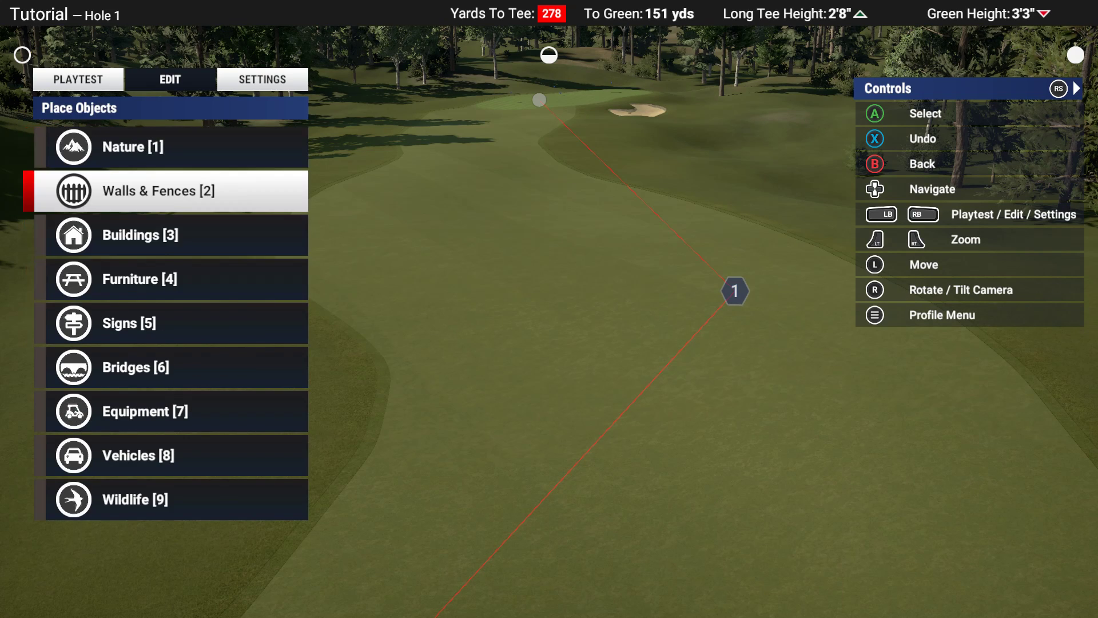
key(Escape)
Step: Create a brush bunker with the plain round shape, first on page 1, and place it in the fairway just short of waypoint 1
key(Down)
key(Return)
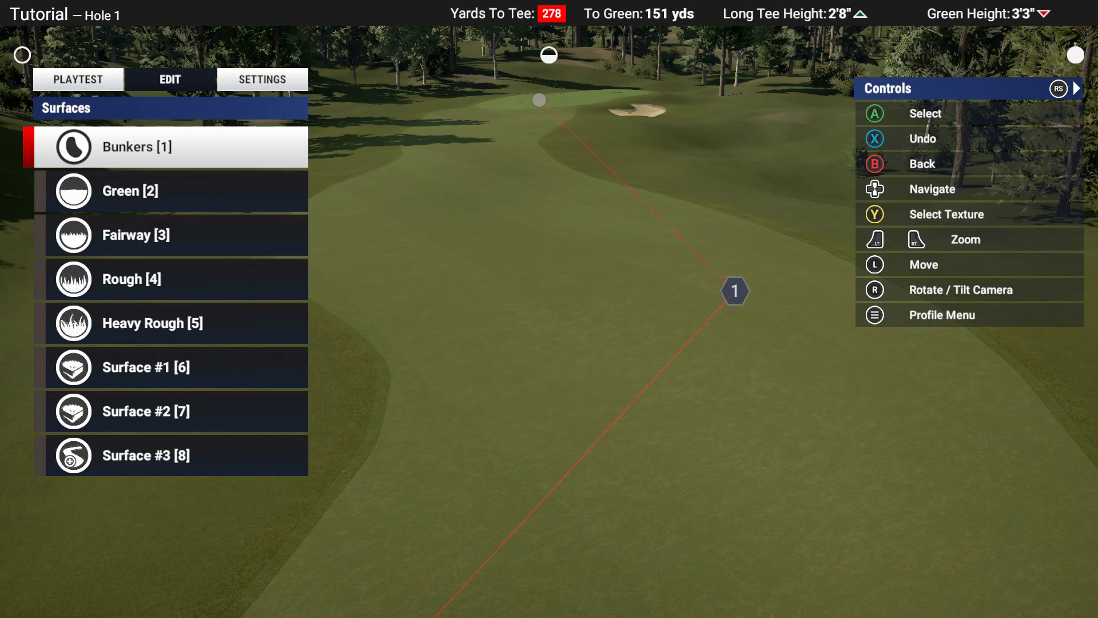
key(Return)
key(Return)
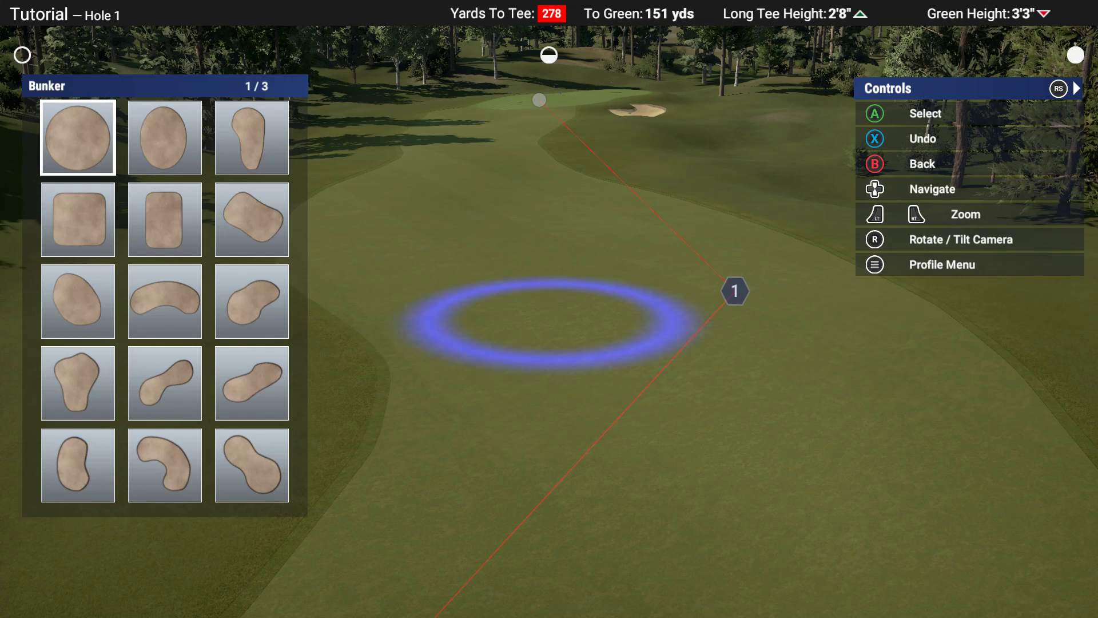
key(Return)
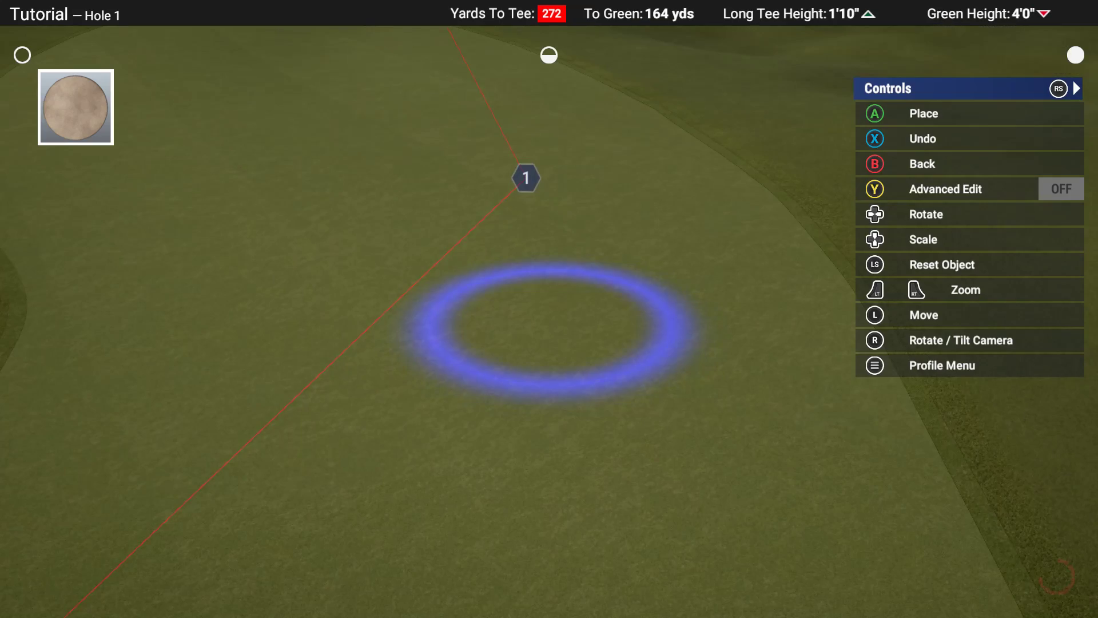
key(Return)
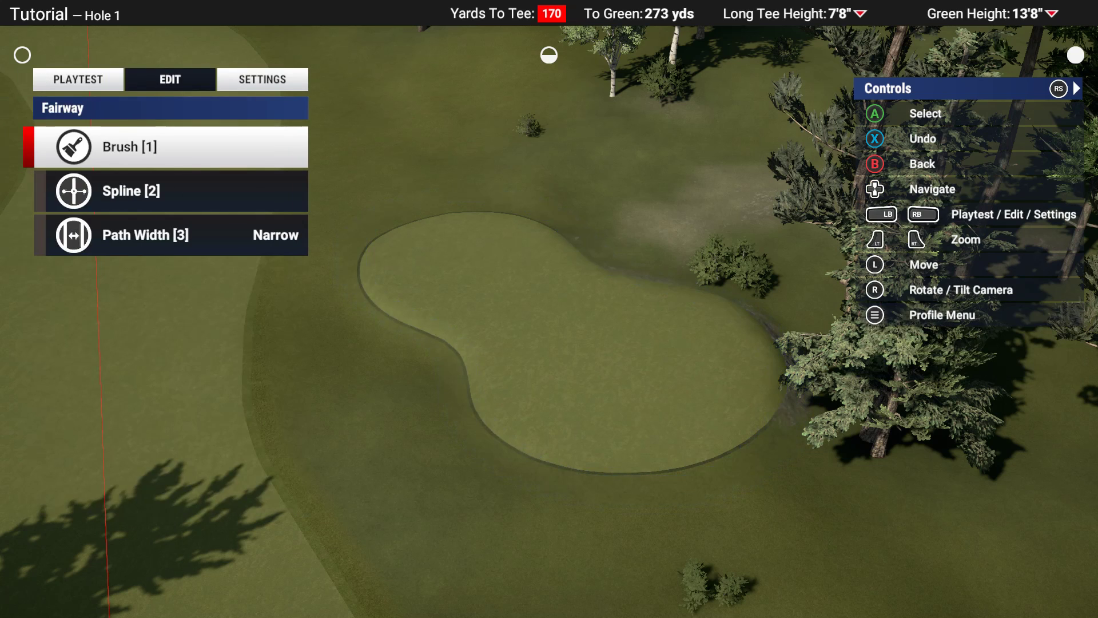
Step: Surround the peanut-shaped fairway patch with Light Rough, using the last brush shape on page 1, scaled up to form a collar
key(Down)
key(Return)
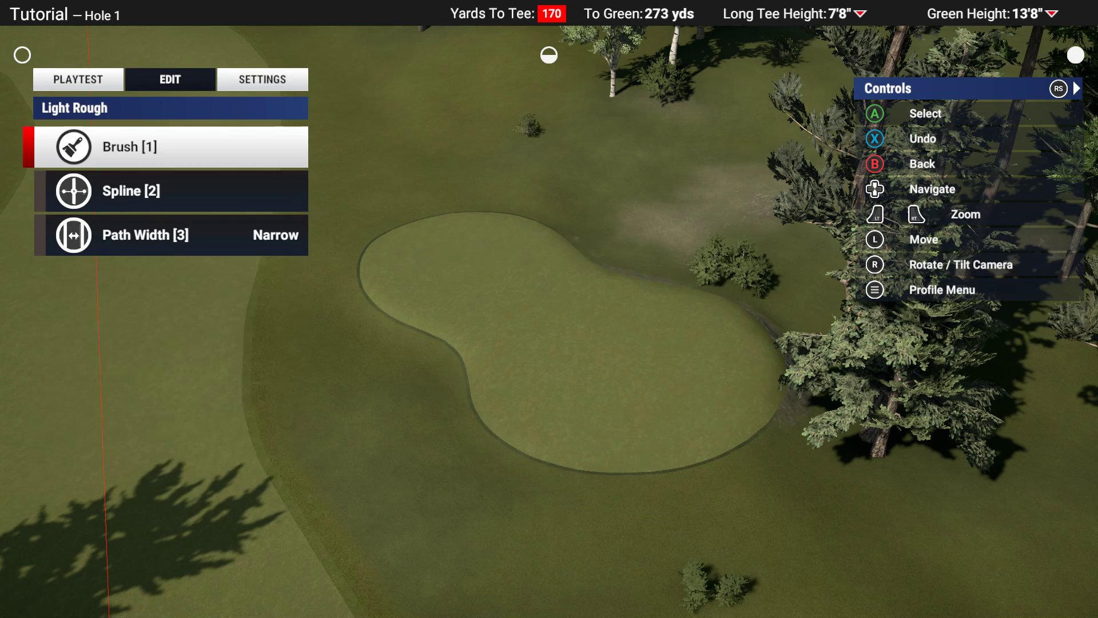
key(Return)
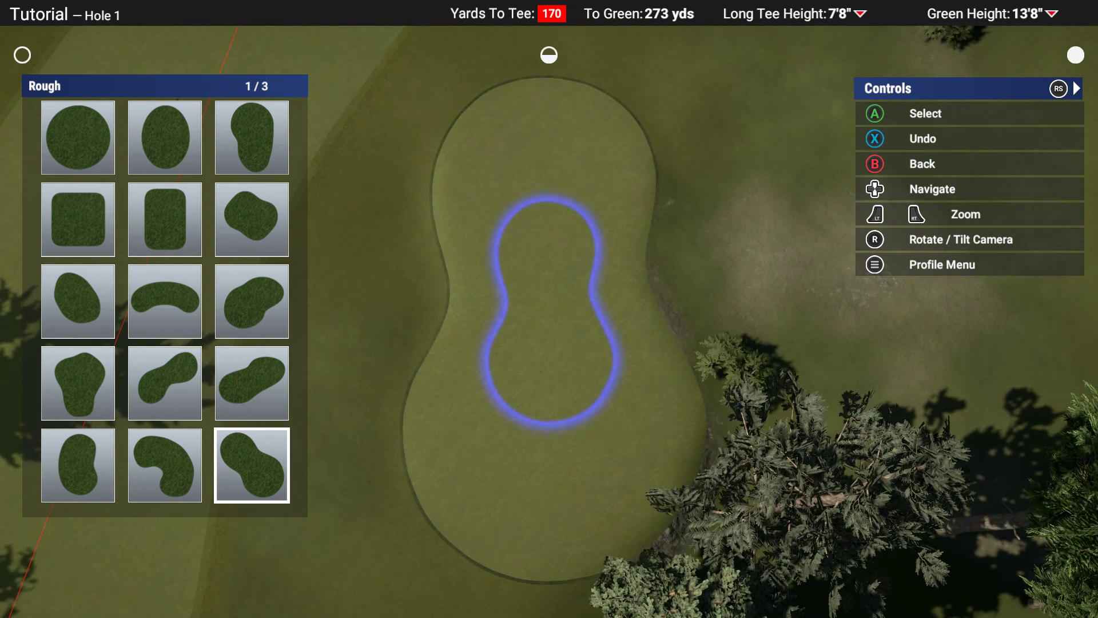
key(Return)
key(Up)
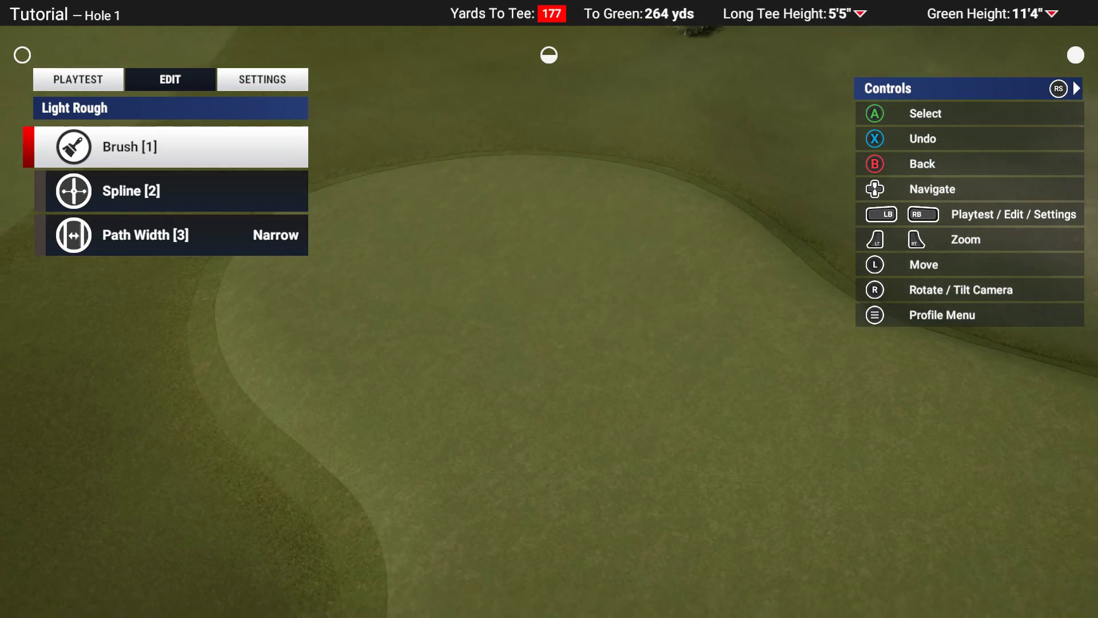
key(Escape)
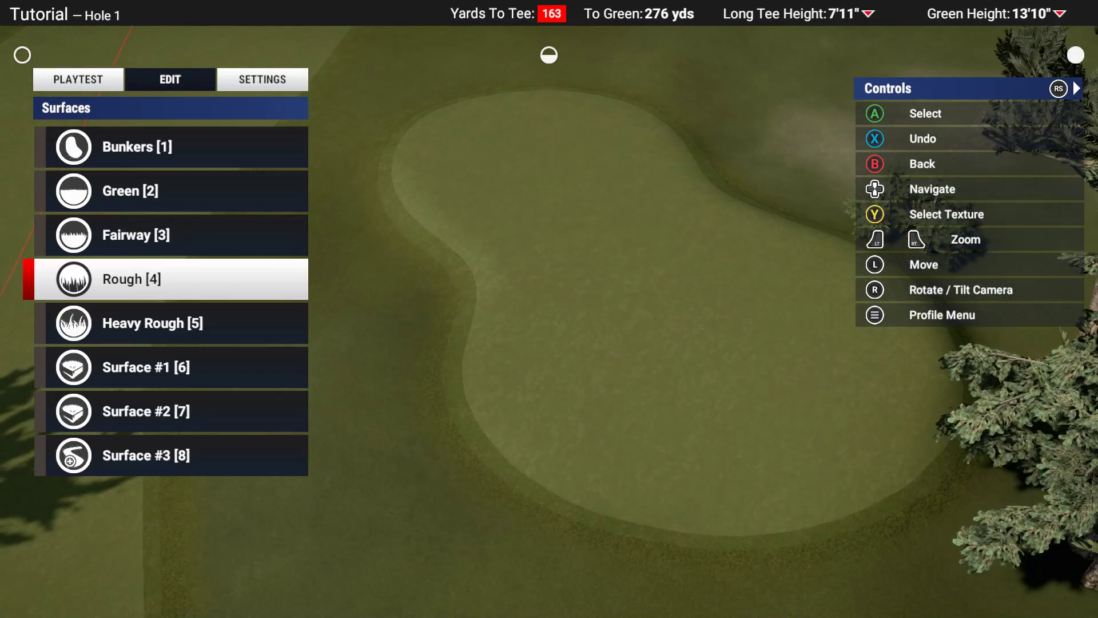
key(Escape)
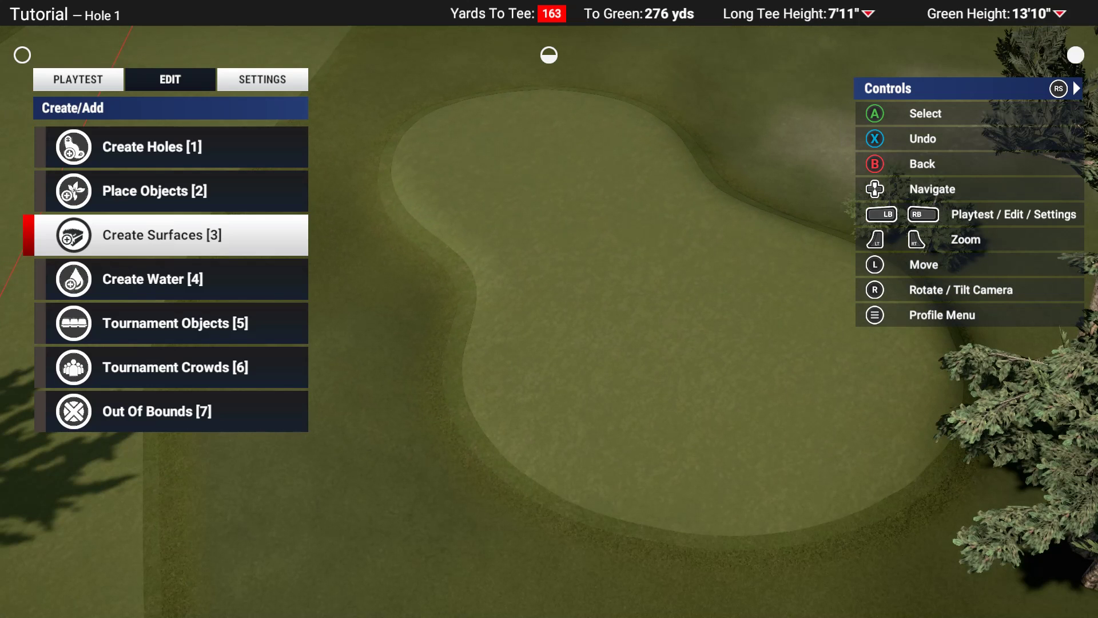
key(Return)
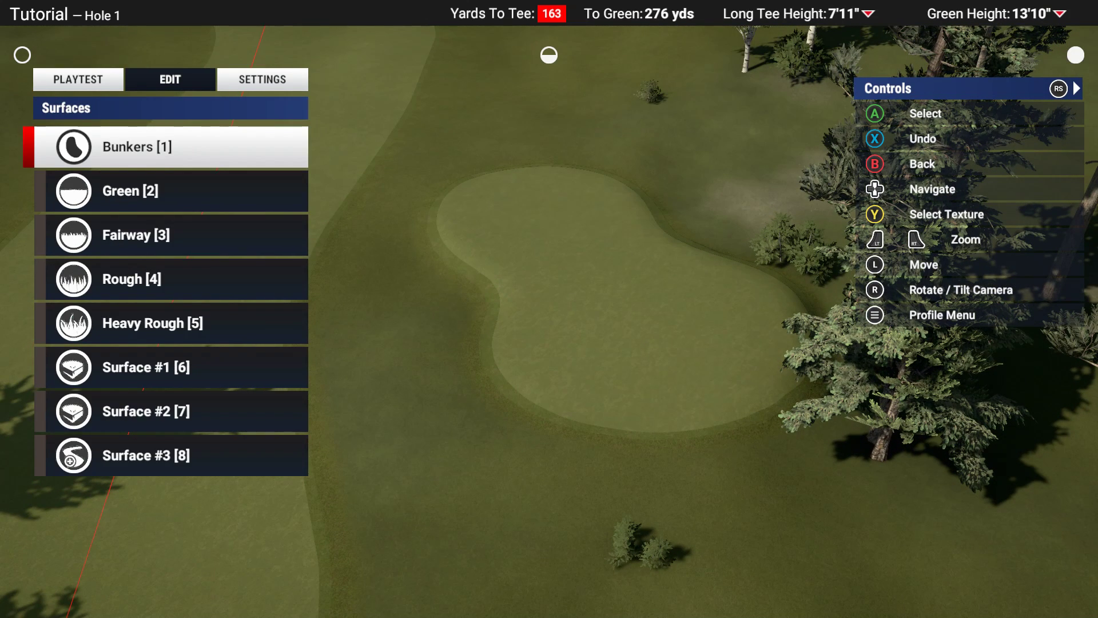
key(Escape)
key(Up)
Step: Return to the main edit options and start Landscape Flatten over the peanut-shaped fairway patch
key(Escape)
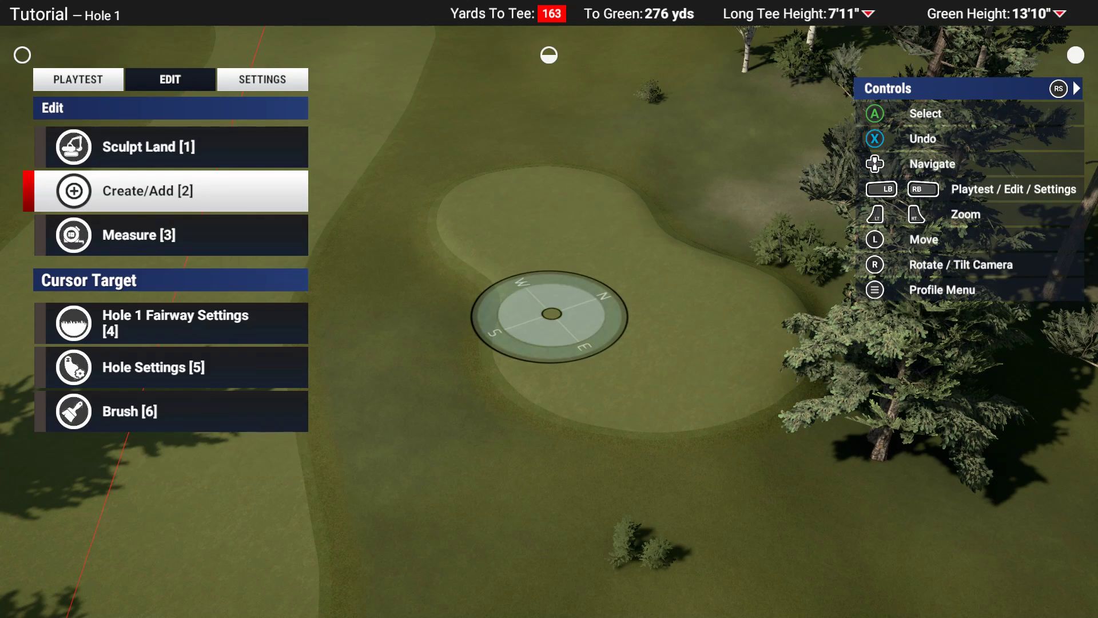
key(Up)
key(Return)
key(Down)
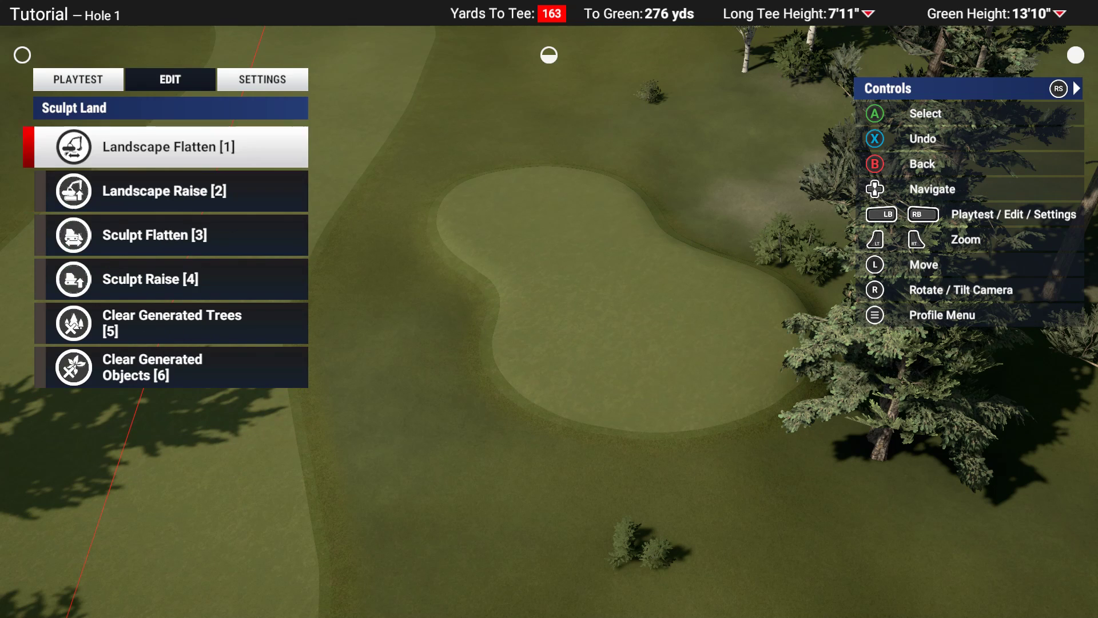
key(Up)
key(Return)
Step: Choose the soft-edged round Flatten brush, first on page 1, and sculpt the fairway patch with the height at 0ft 9in
key(Left)
key(Left)
key(Left)
key(Left)
key(Left)
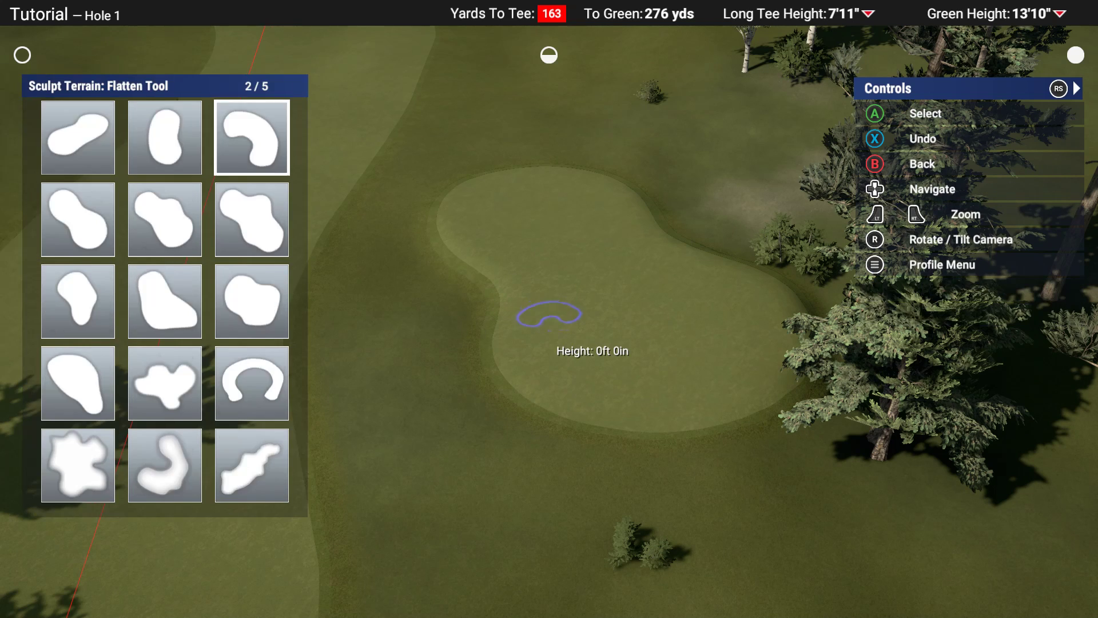
key(Left)
key(Return)
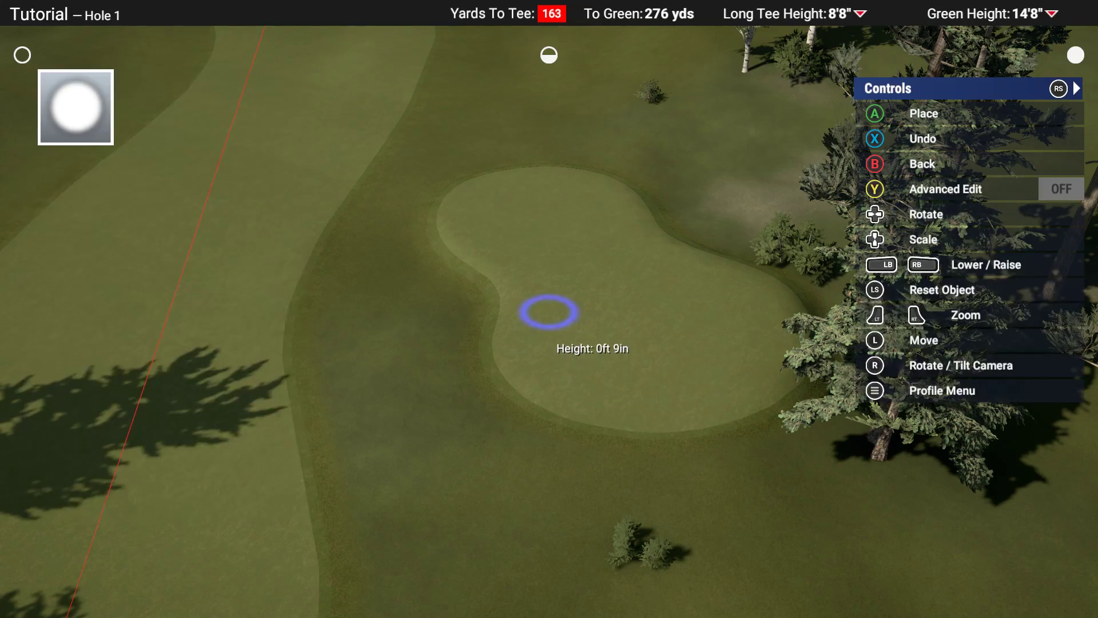
key(w)
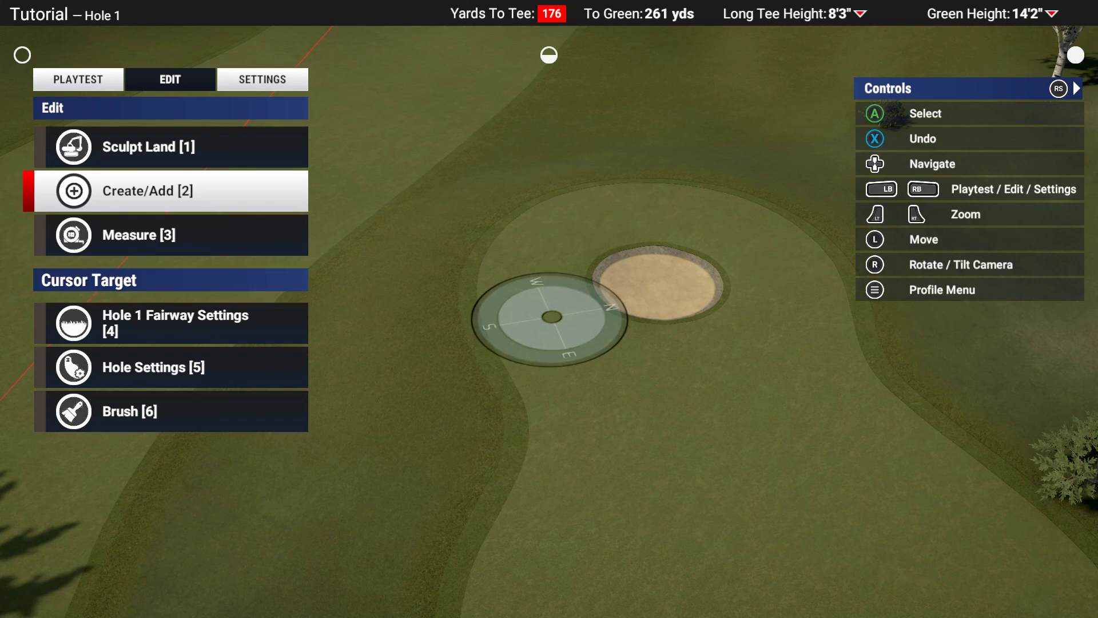
Step: Open the Sculpt Land tools beside the small round bunker and preview the Landscape Flatten brush shapes
key(Up)
key(Return)
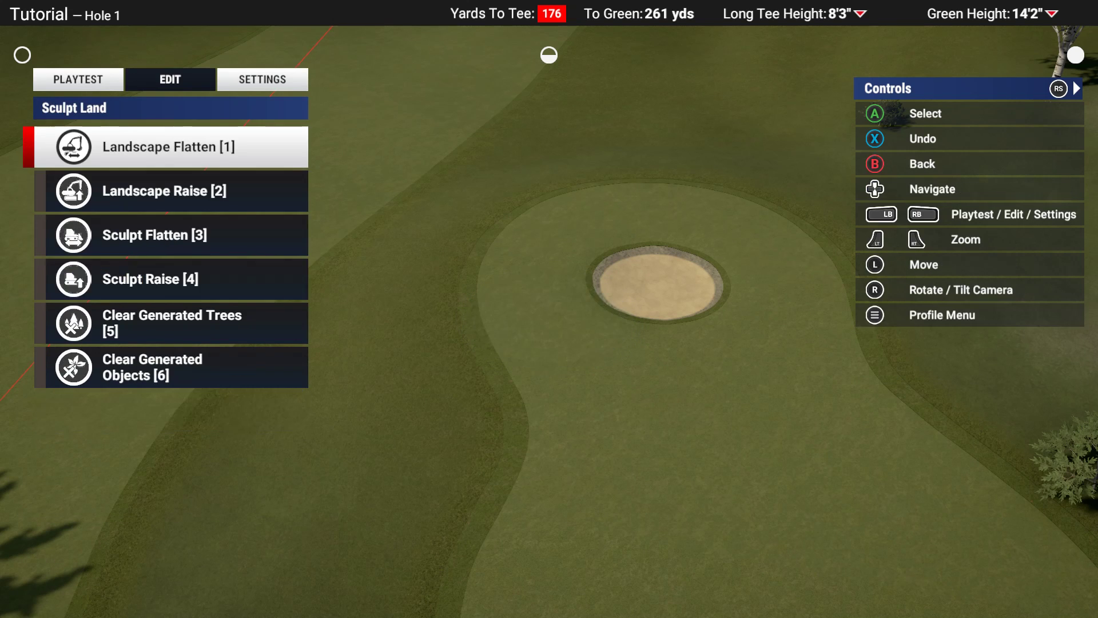
key(Down)
key(Up)
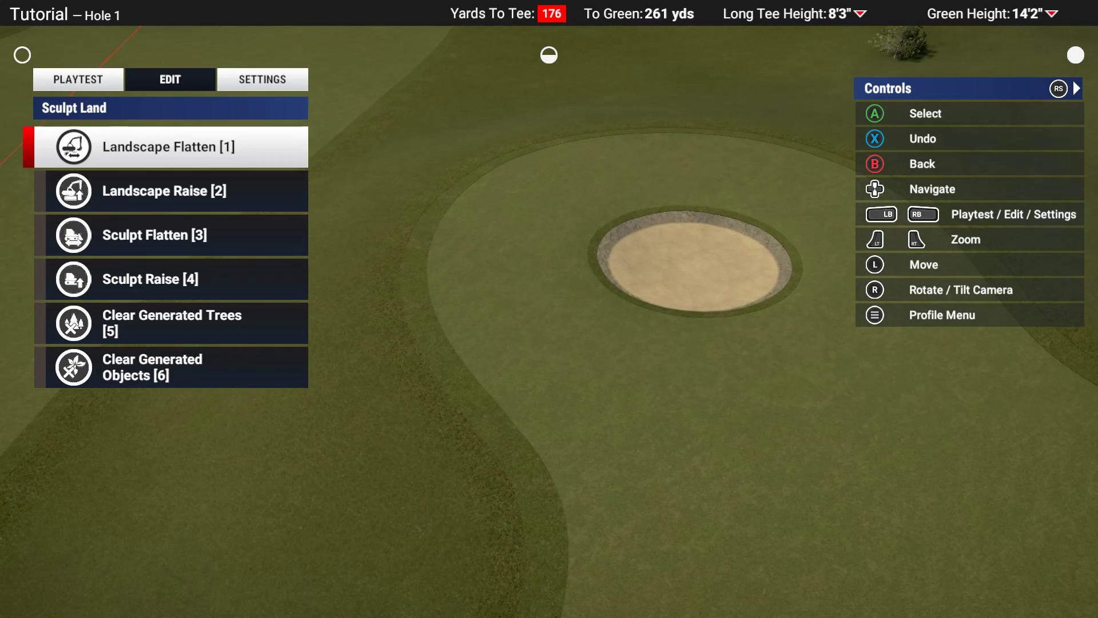
key(Down)
key(Up)
key(Return)
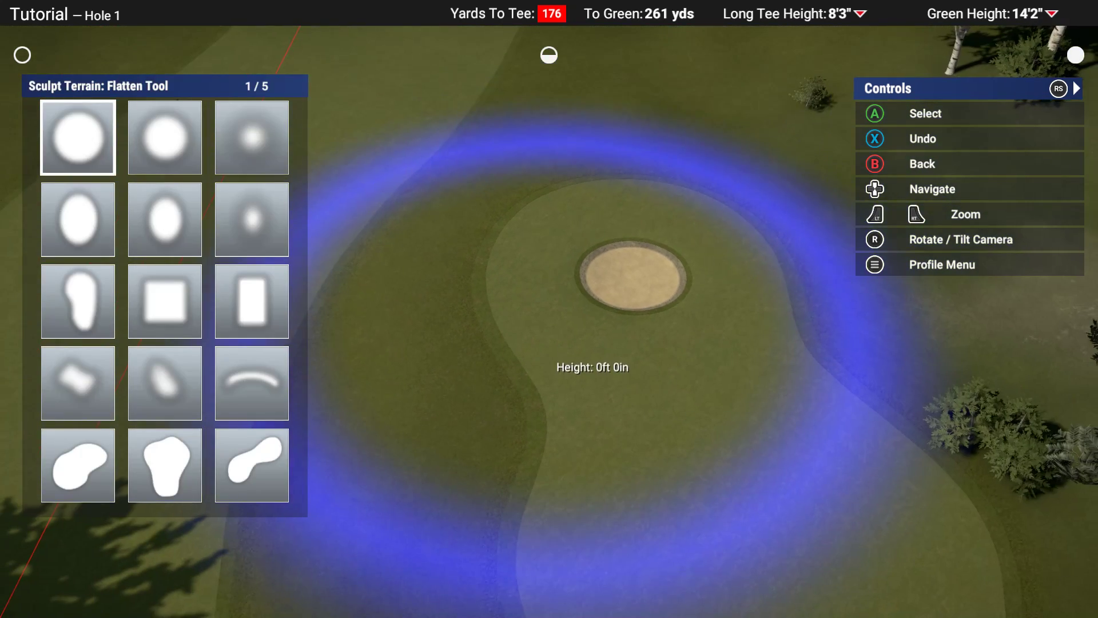
Step: Compare the Sculpt Flatten and Sculpt Raise tools with Landscape Flatten
key(Escape)
key(Down)
key(Down)
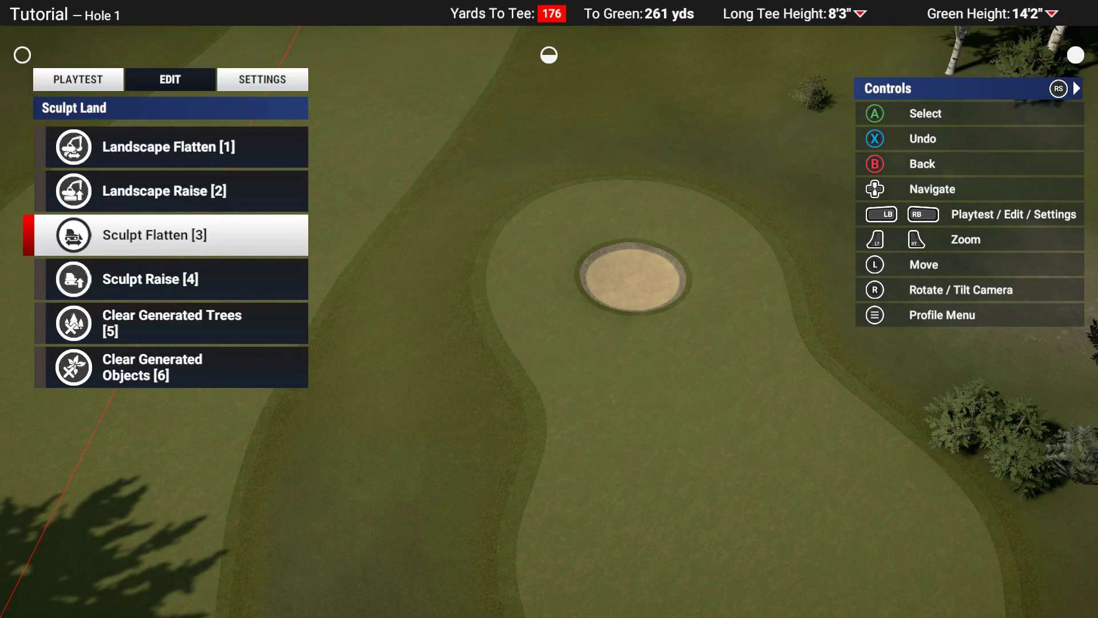
key(Down)
key(Down)
key(Up)
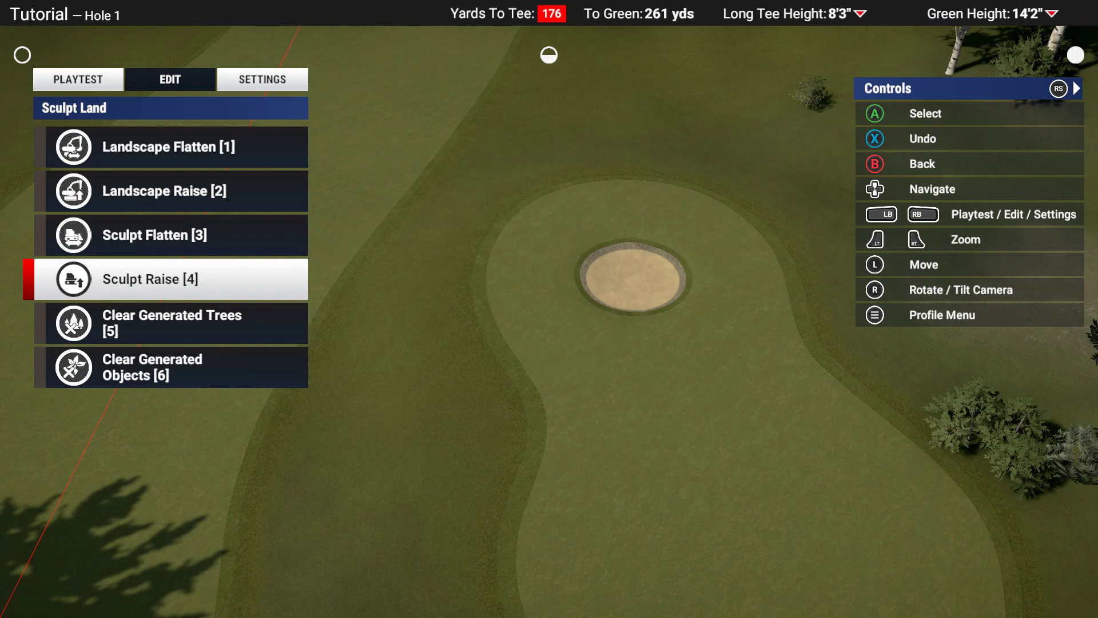
key(Up)
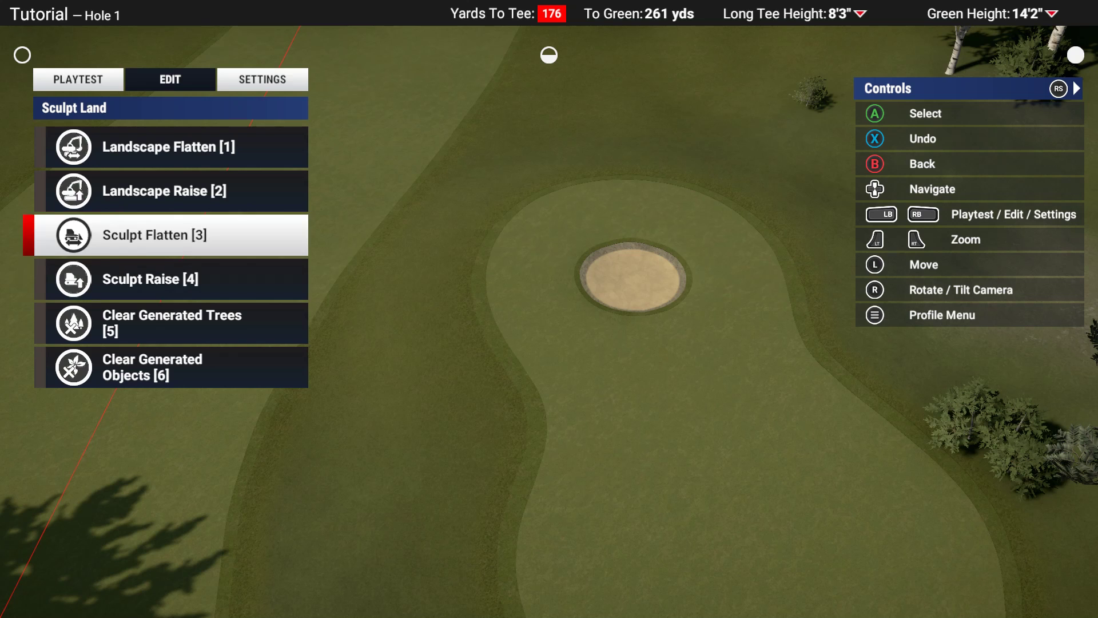
key(Up)
key(Up)
key(Return)
key(Escape)
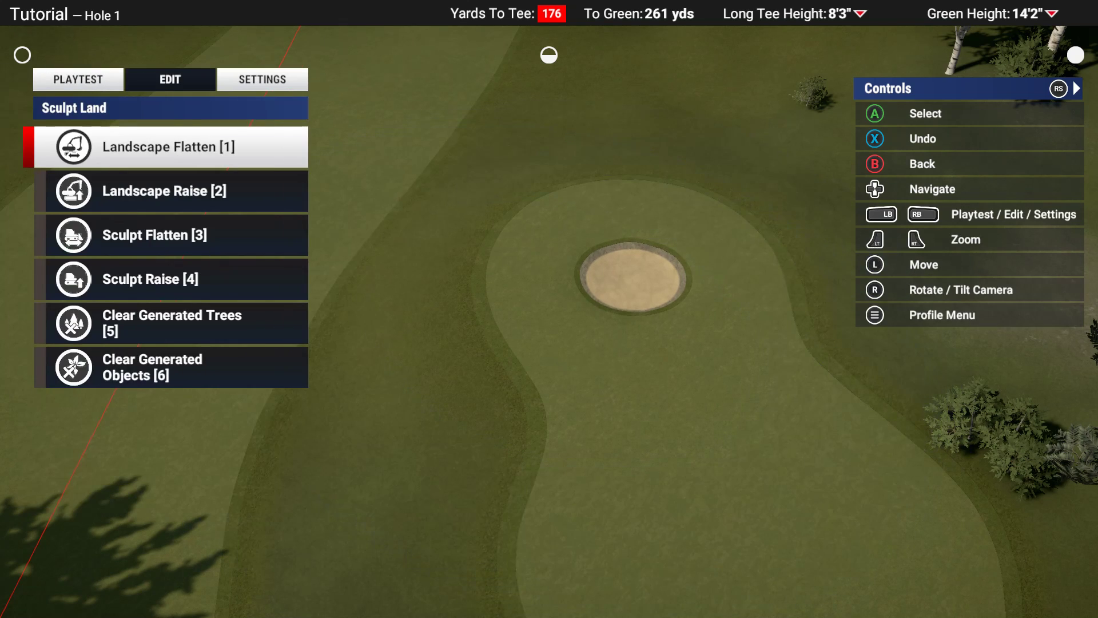
Step: Start the Sculpt Flatten tool for detailed shaping around the small round bunker
key(Down)
key(Down)
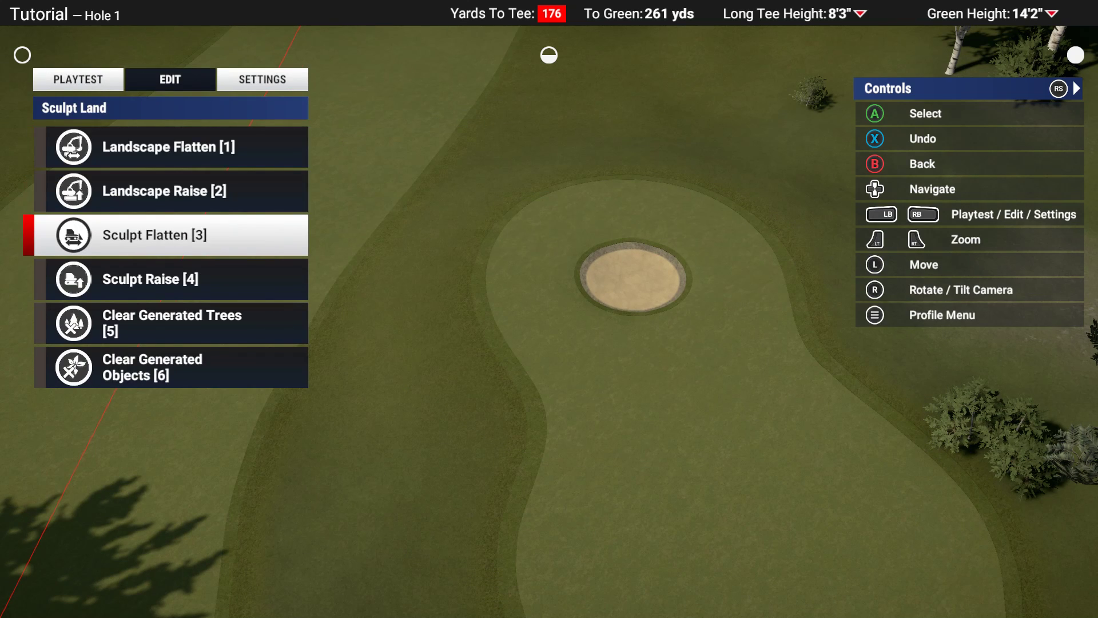
key(Down)
key(Up)
scroll(663, 372, up, 2)
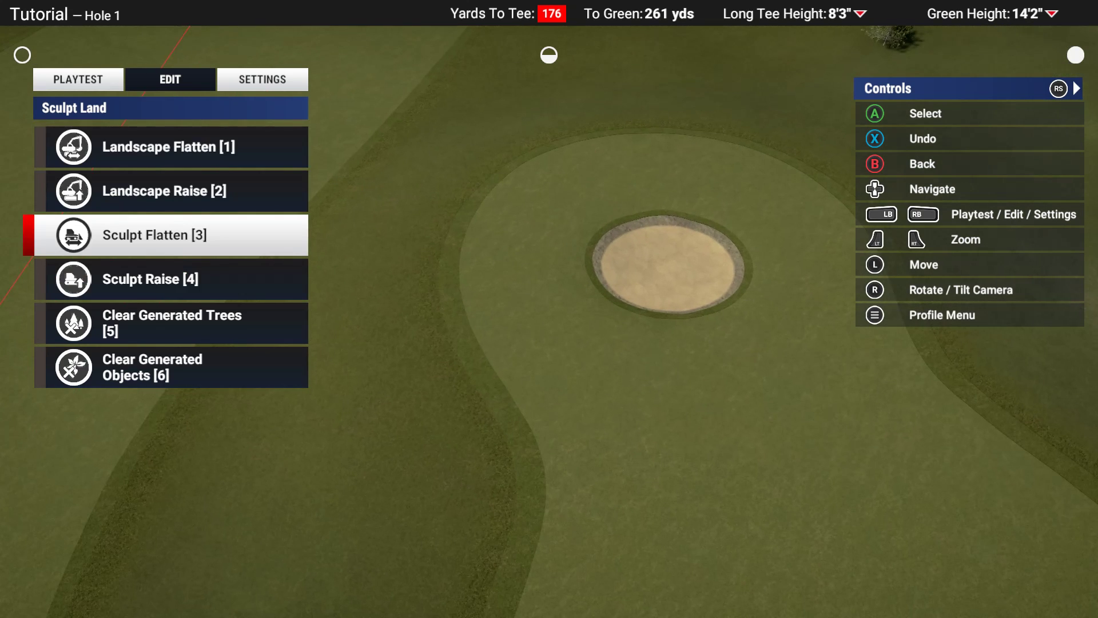
scroll(663, 371, down, 2)
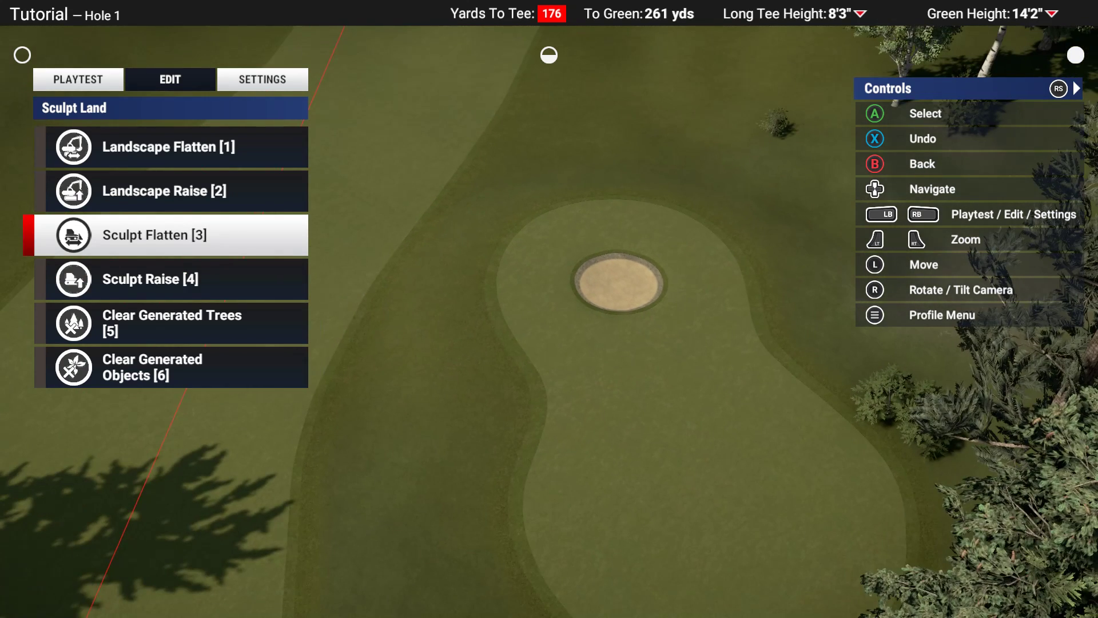
key(Return)
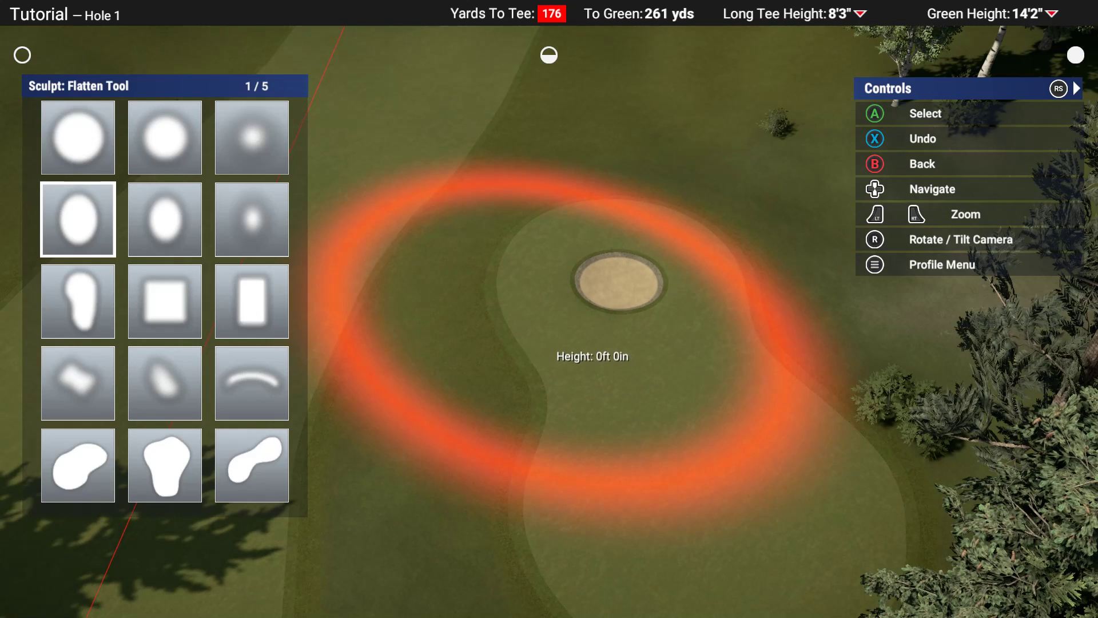
Step: Choose the first soft-edged round Sculpt Flatten brush, scale it slightly larger than the small round bunker, and position it over the bunker
key(Right)
key(Left)
key(Up)
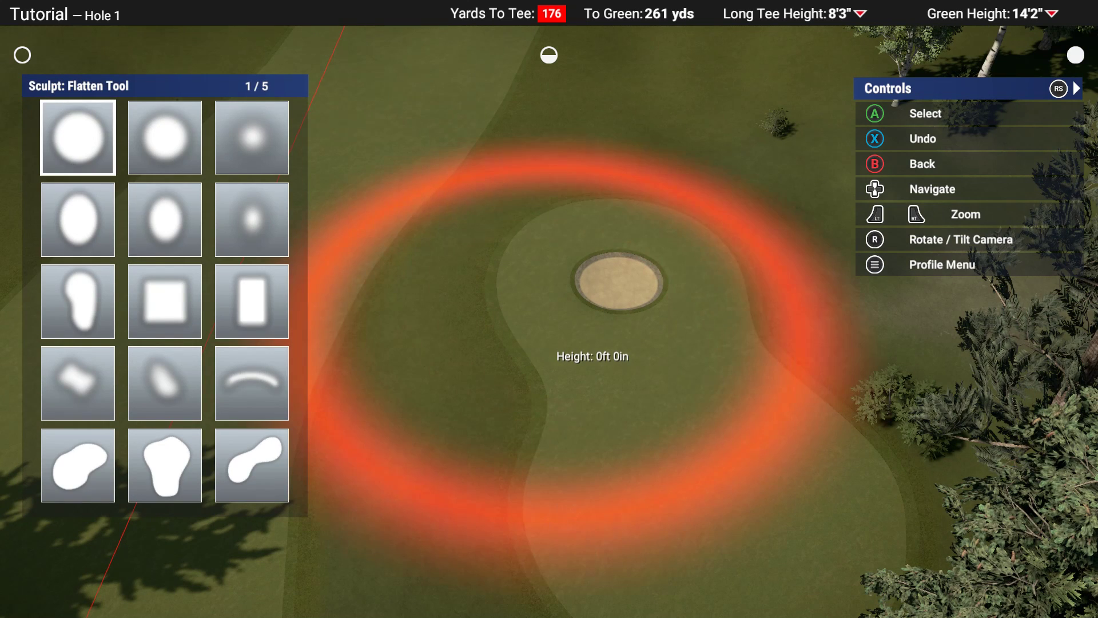
key(Return)
key(Down)
scroll(549, 321, up, 3)
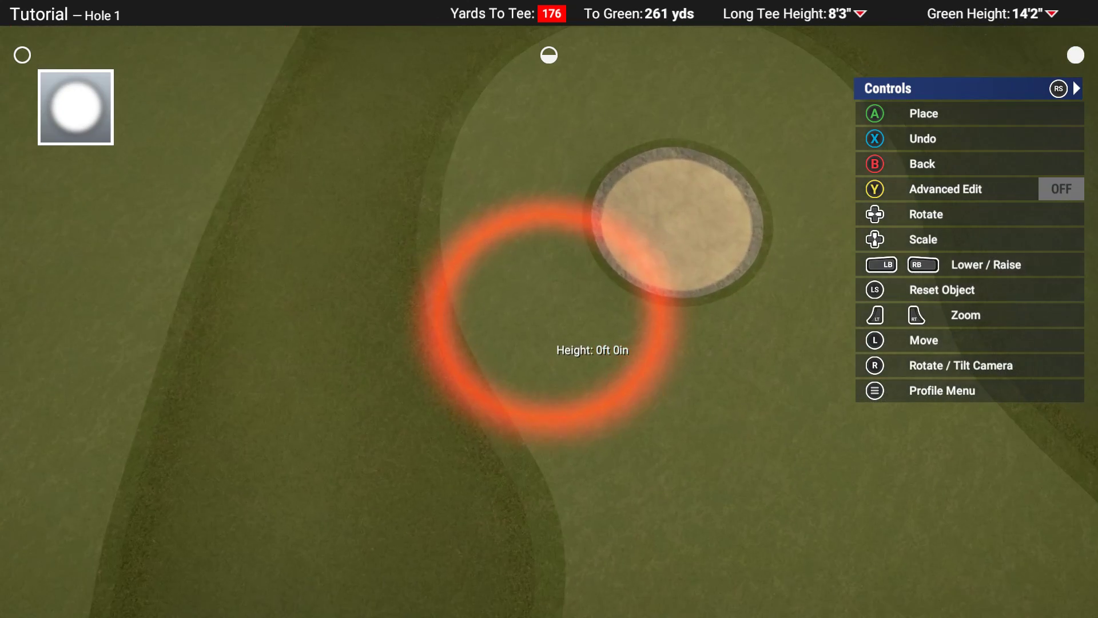
key(Up)
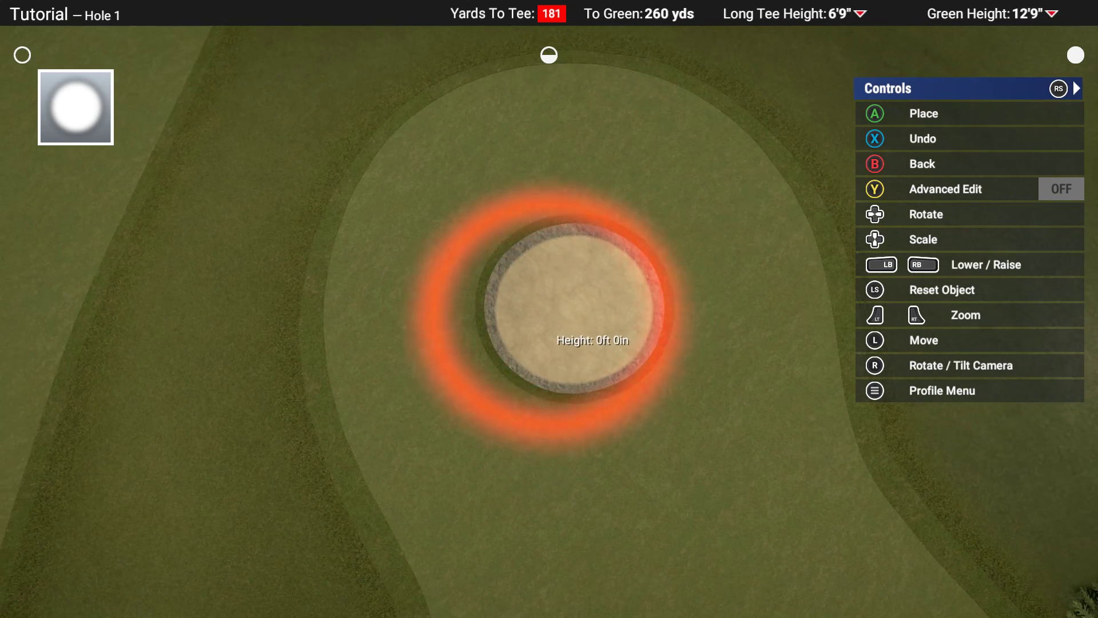
key(Right)
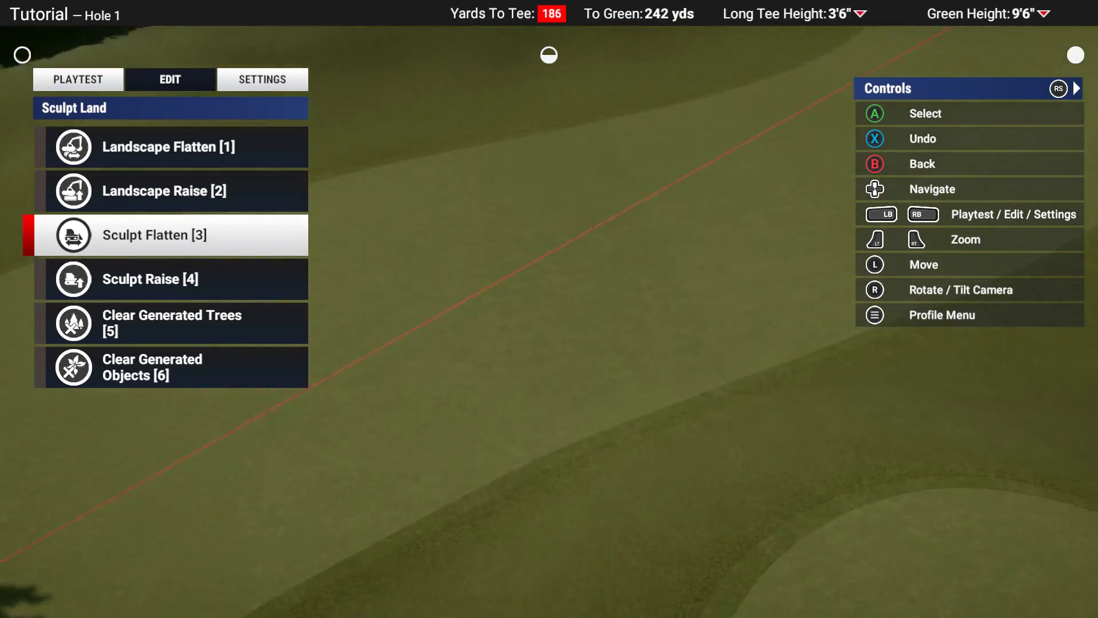
Step: Place another round bunker on the fairway patch in front of the small one, using the first Bunker brush shape
key(Escape)
key(Down)
key(Return)
key(Down)
key(Down)
key(Return)
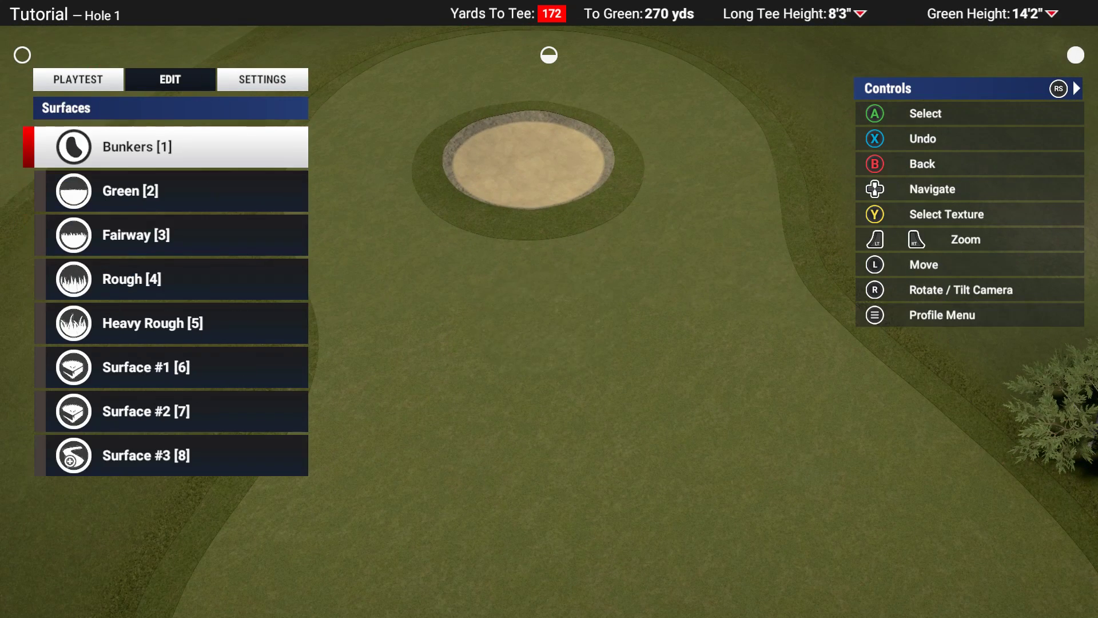
key(Return)
key(Return)
key(Return)
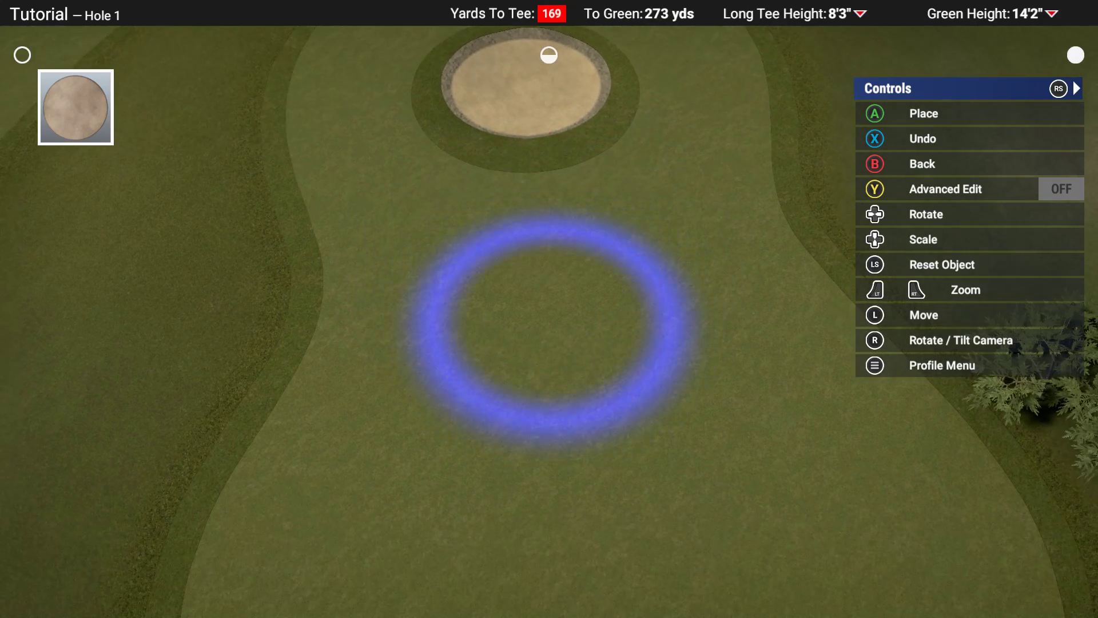
key(Return)
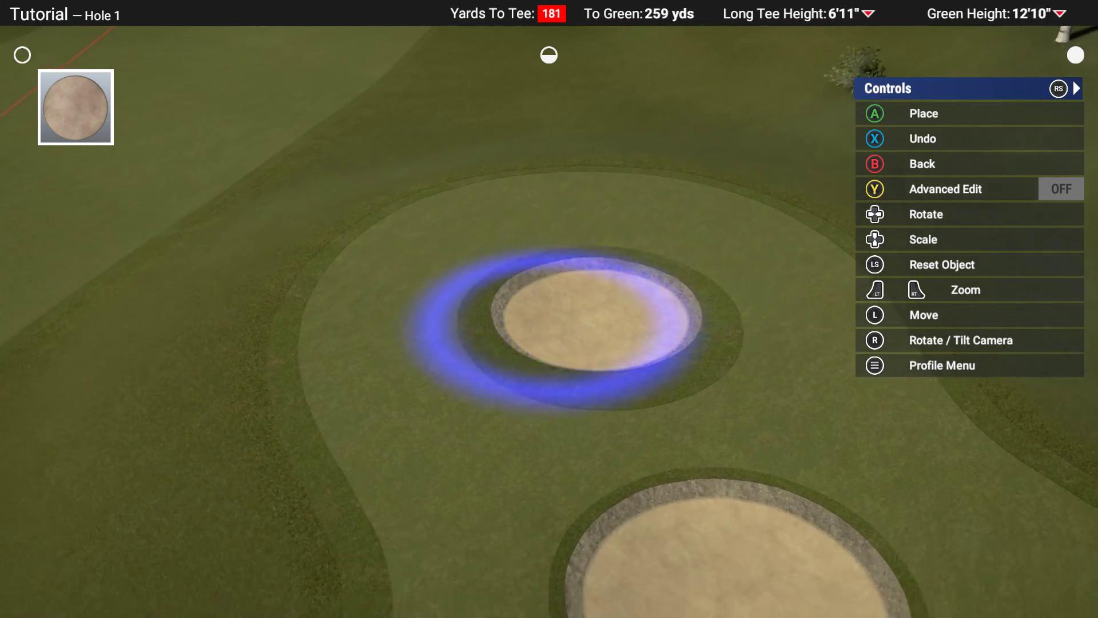
Step: Undo the recent edits until both round bunkers are removed from the fairway patch
key(x)
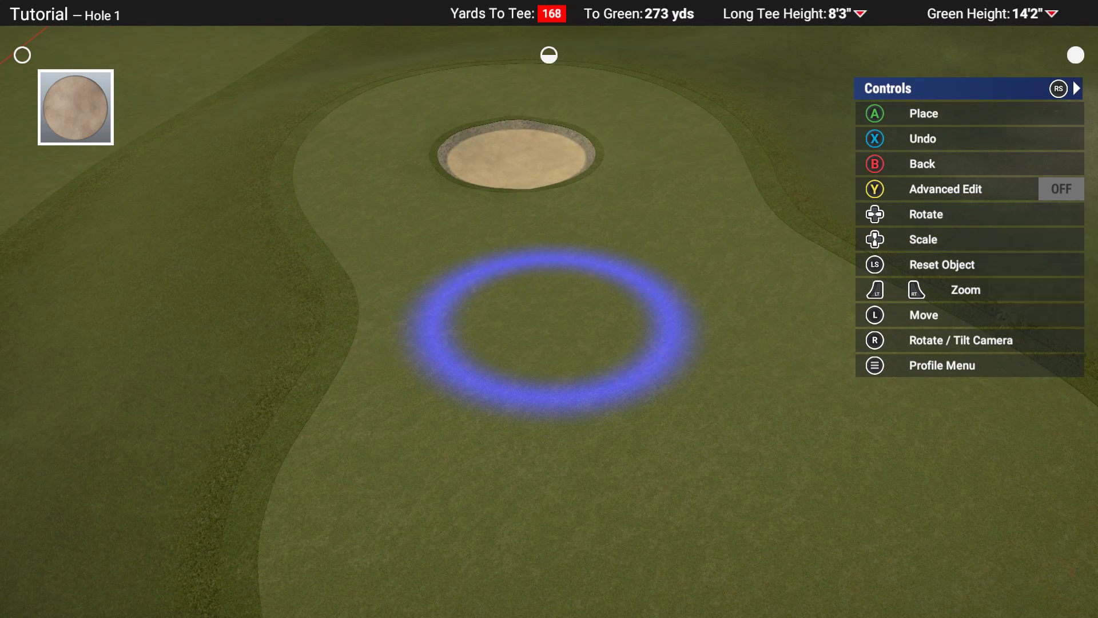
key(x)
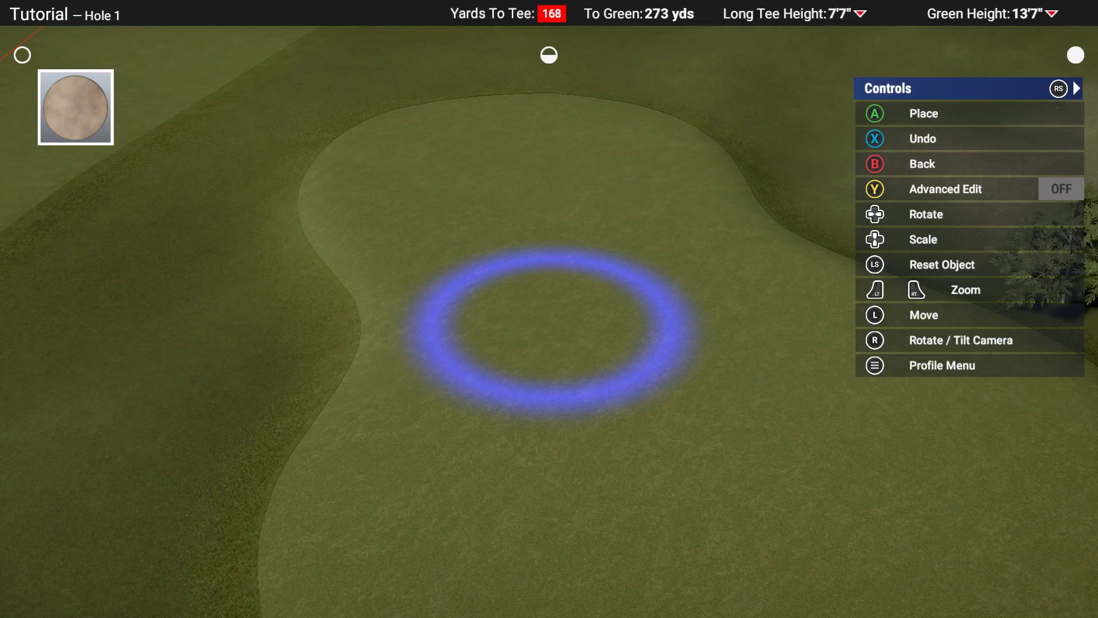
Step: Leave the Bunker brush shapes and select the bunker Path Width setting
scroll(549, 309, down, 10)
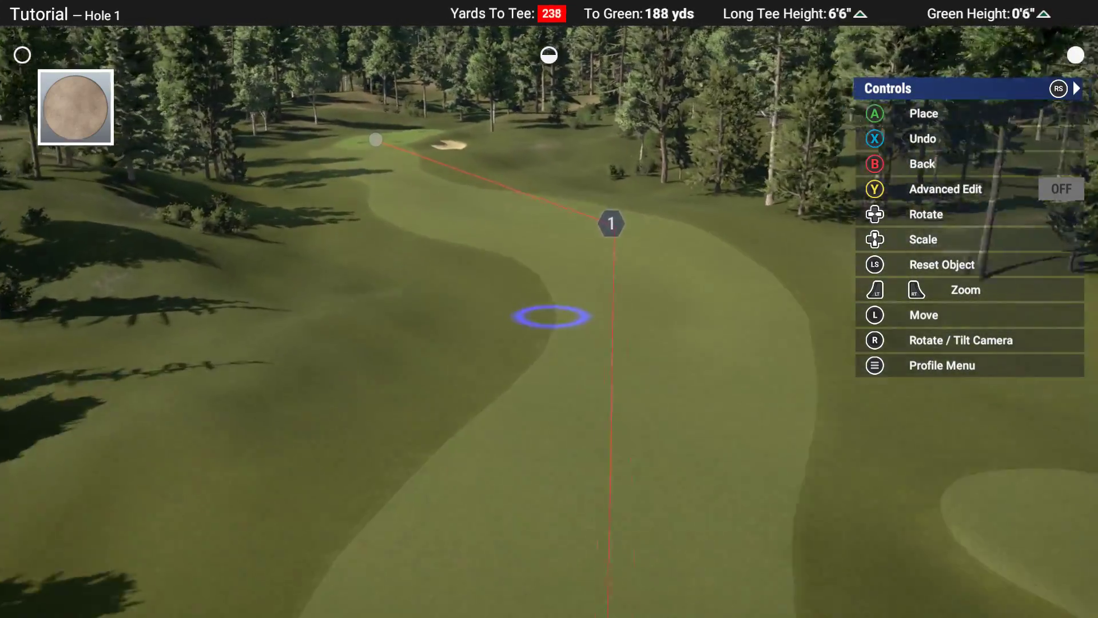
key(Escape)
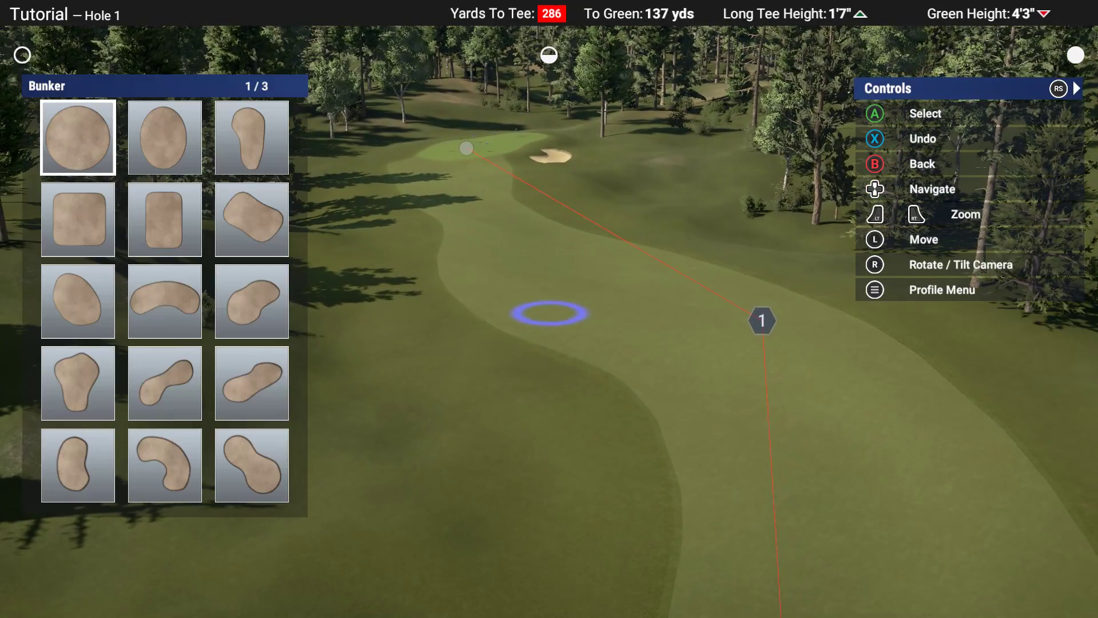
key(Escape)
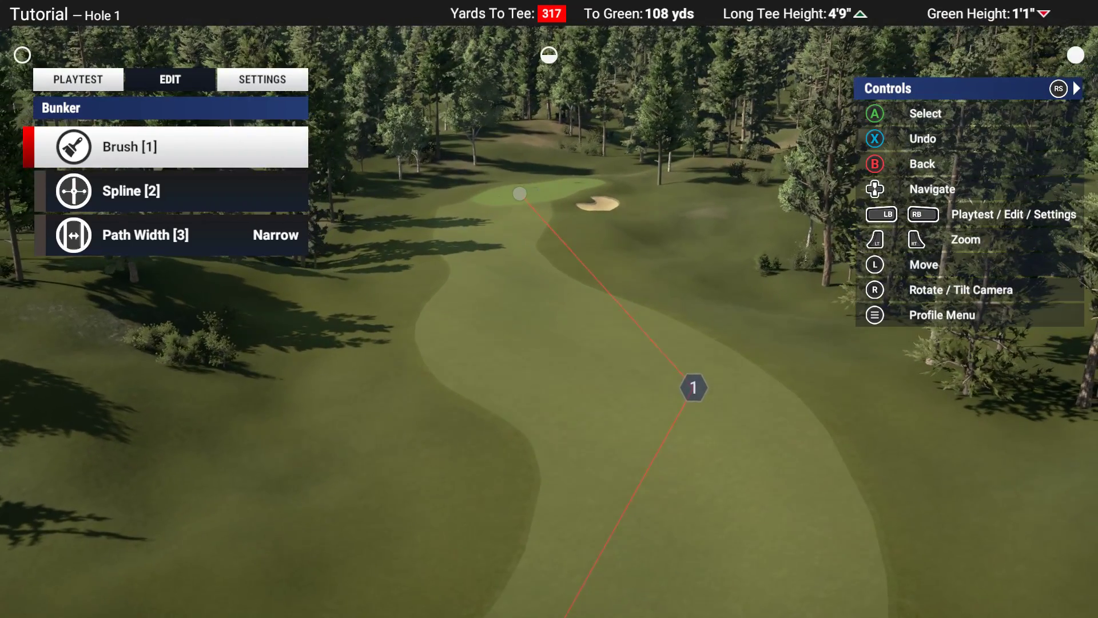
key(3)
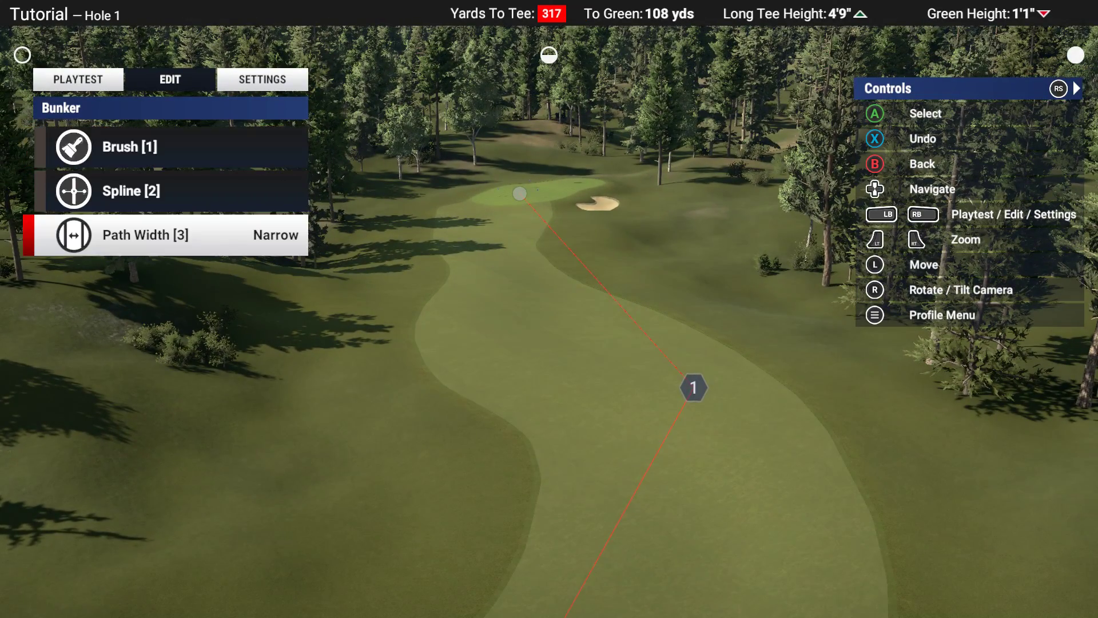